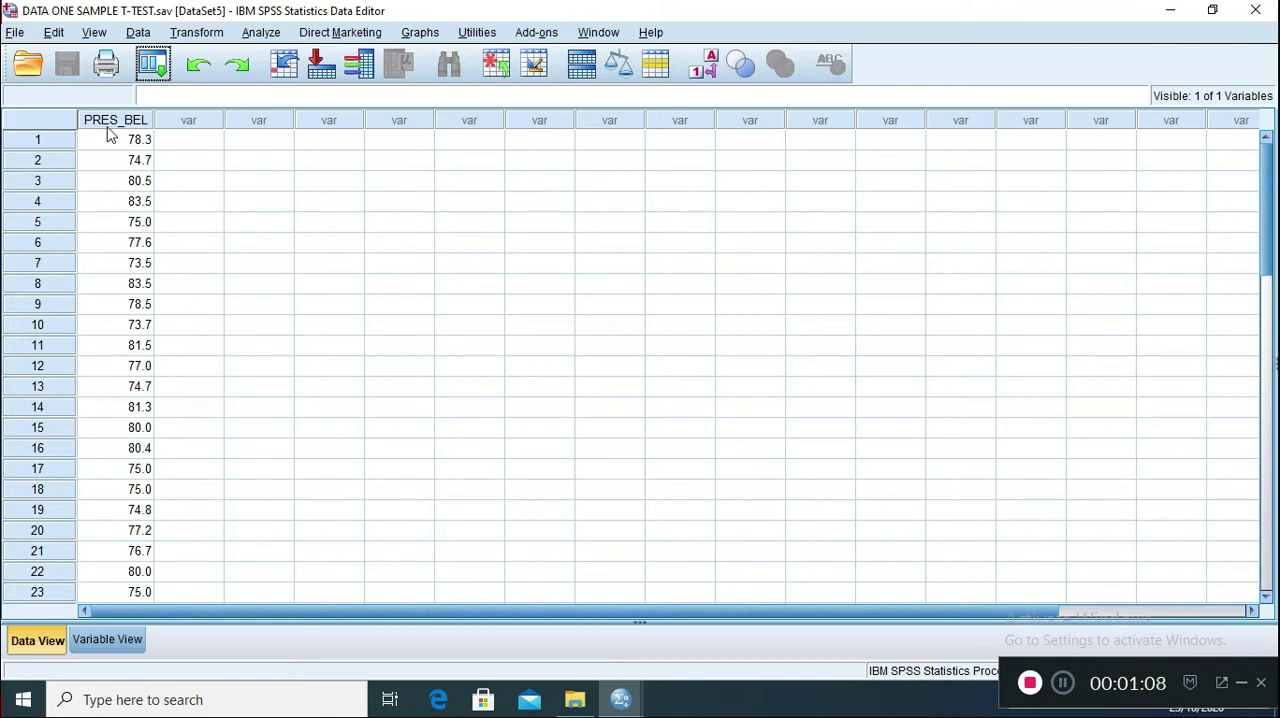
Look through the PRES_BEL values across all cases in the dataset
{"action": "scroll", "coordinate": [96, 205], "scroll_direction": "down", "scroll_amount": 6}
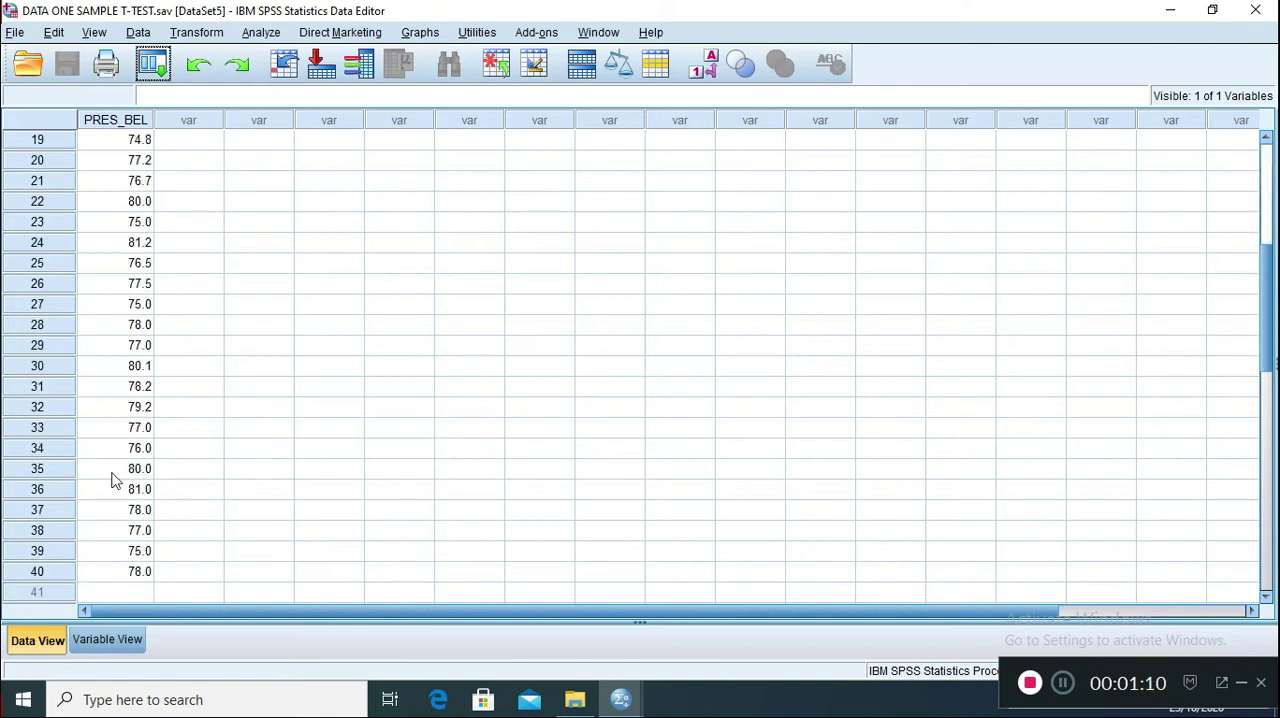
{"action": "scroll", "coordinate": [169, 250], "scroll_direction": "up", "scroll_amount": 6}
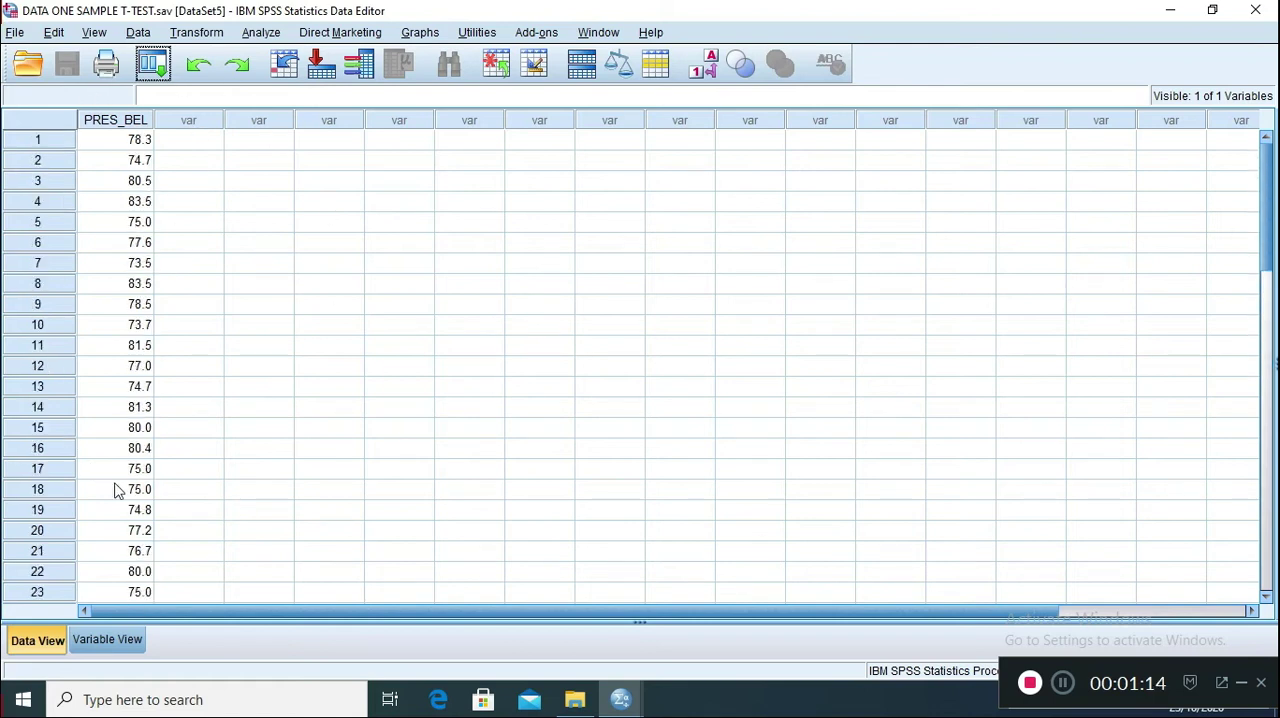
{"action": "scroll", "coordinate": [134, 410], "scroll_direction": "down", "scroll_amount": 9}
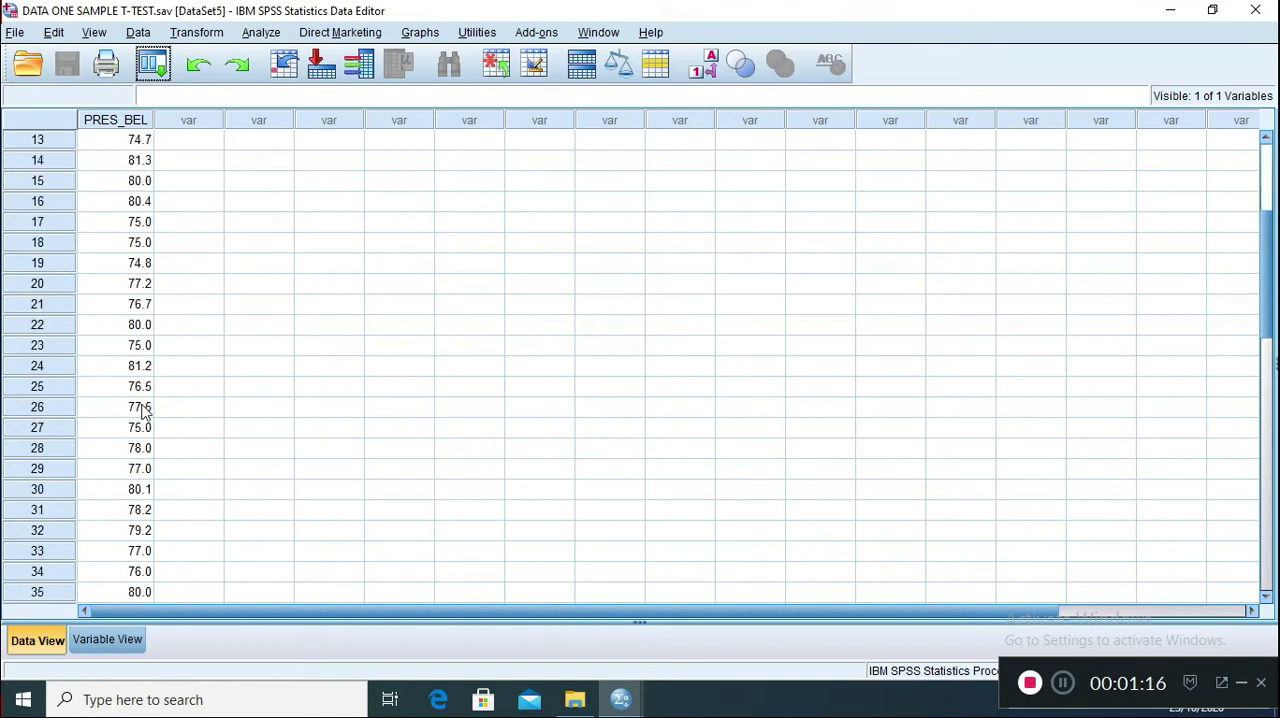
{"action": "scroll", "coordinate": [137, 430], "scroll_direction": "up", "scroll_amount": 9}
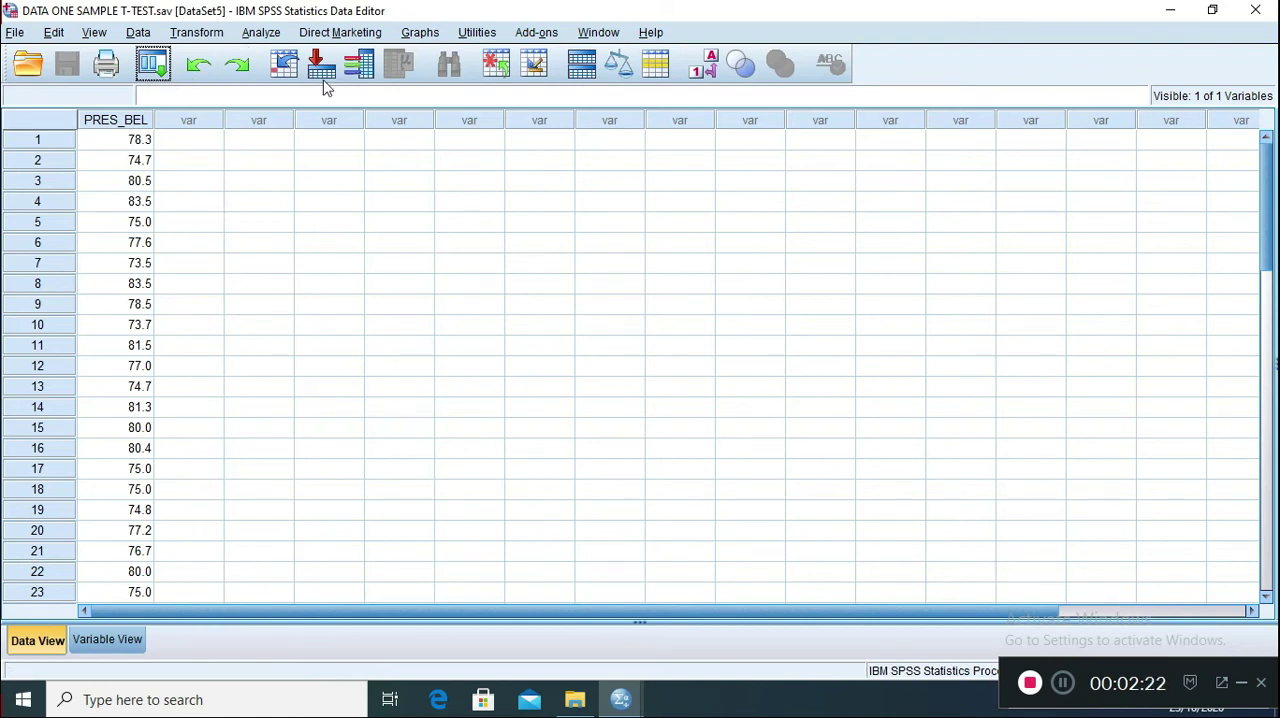
Set up an Explore analysis with PRES_BEL as the dependent variable, keeping descriptives with a 95% confidence interval for the mean
{"action": "left_click", "coordinate": [259, 38]}
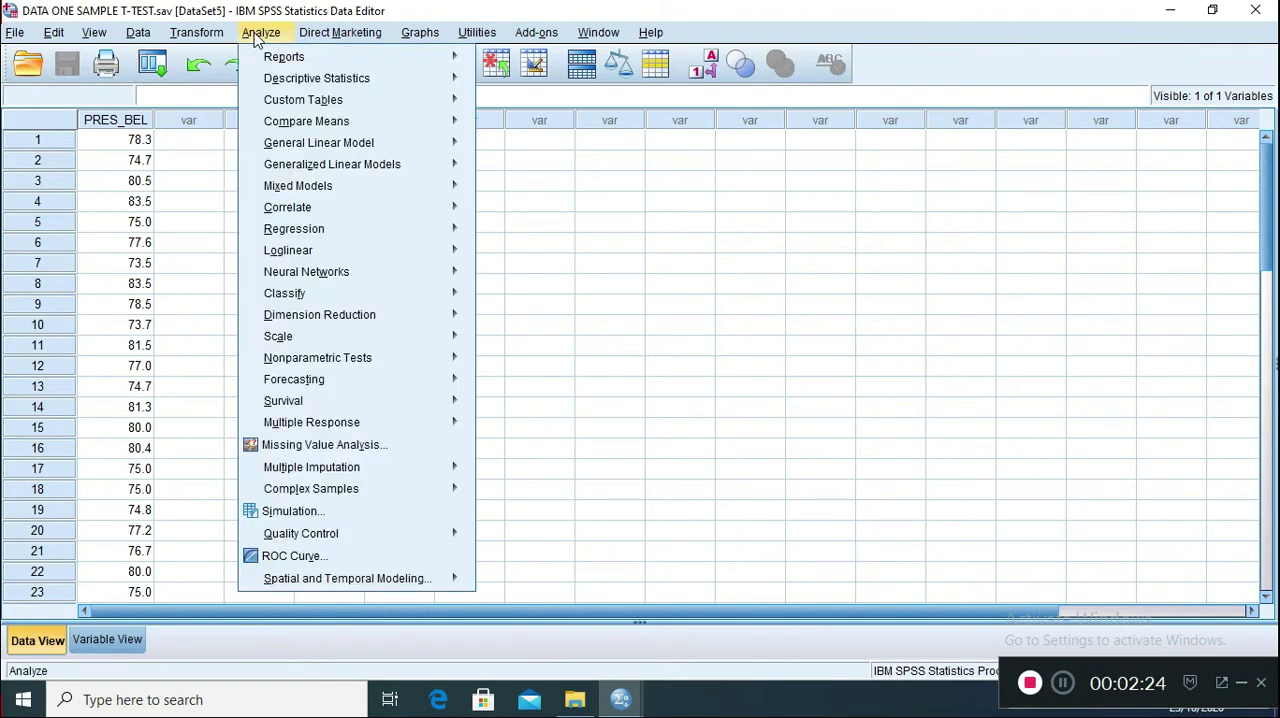
{"action": "mouse_move", "coordinate": [338, 80]}
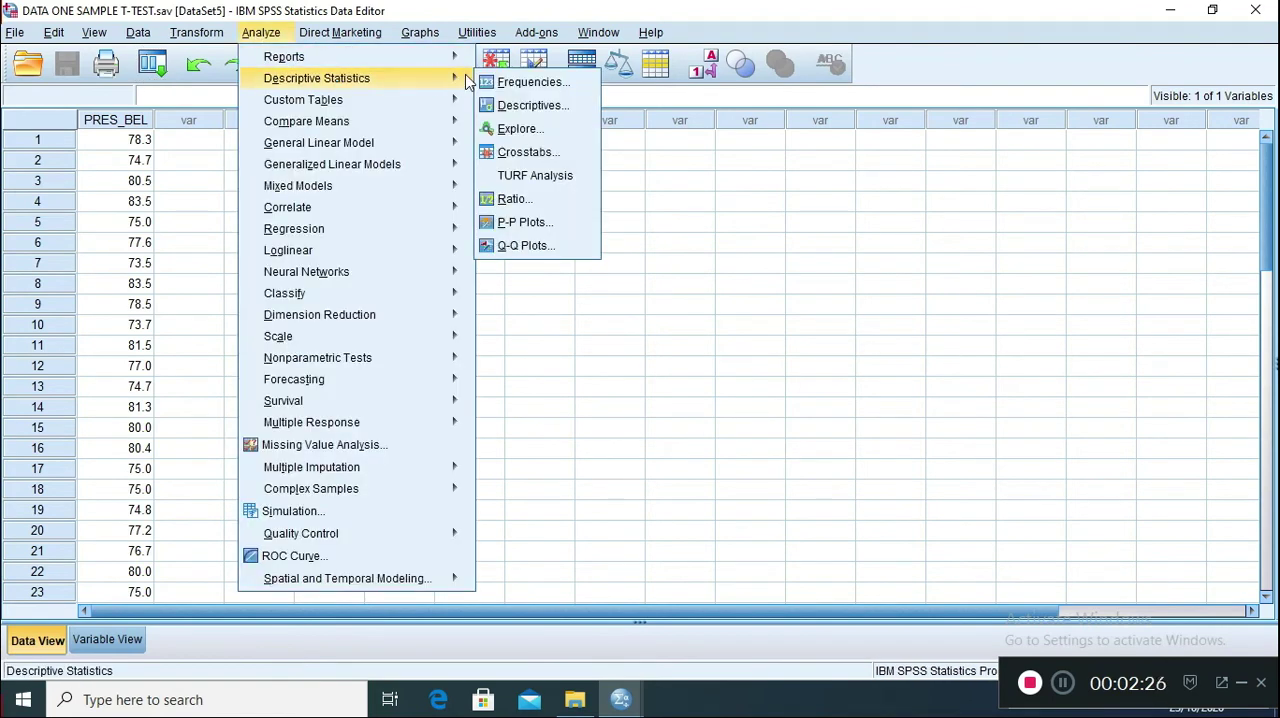
{"action": "left_click", "coordinate": [519, 130]}
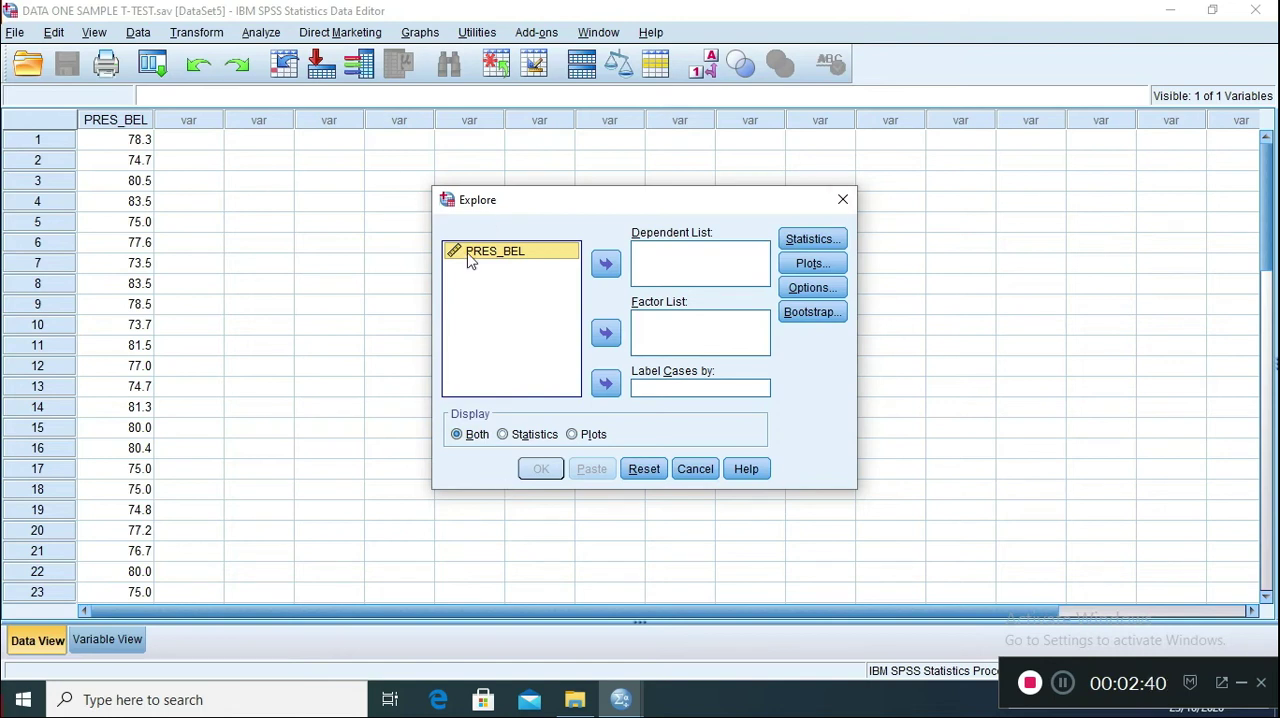
{"action": "left_click", "coordinate": [499, 255]}
{"action": "left_click", "coordinate": [608, 266]}
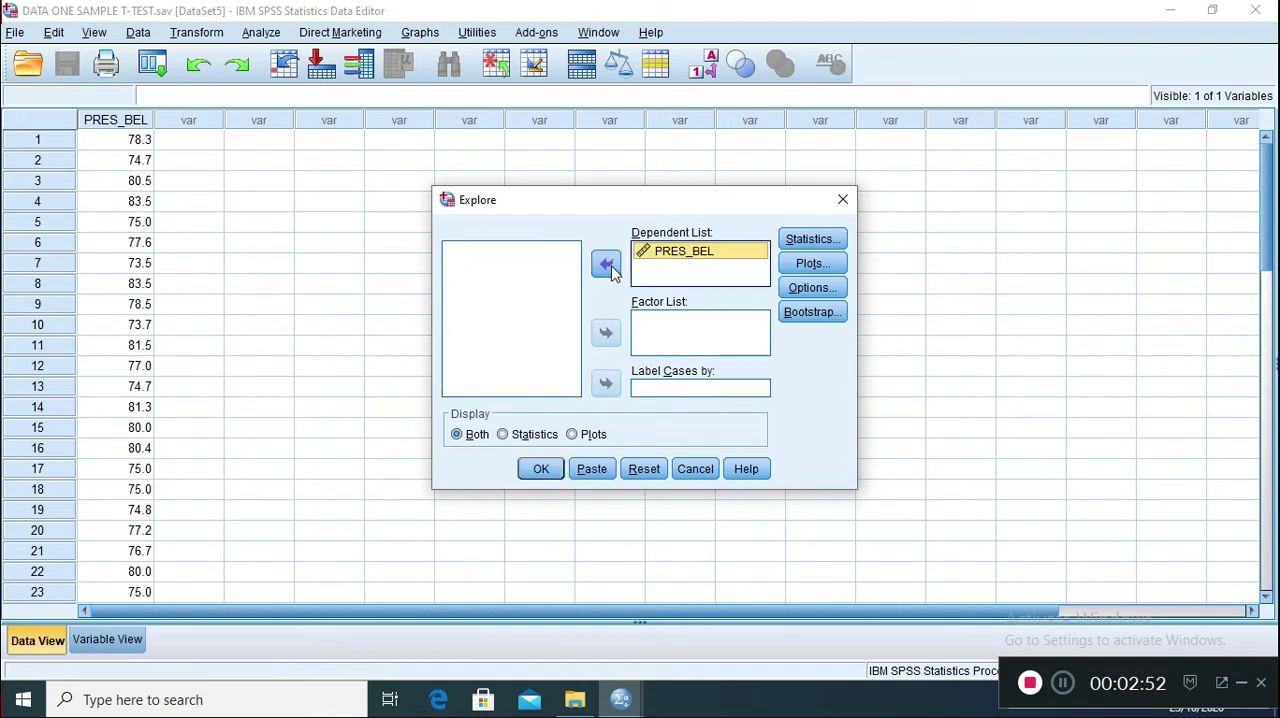
{"action": "left_click", "coordinate": [815, 240]}
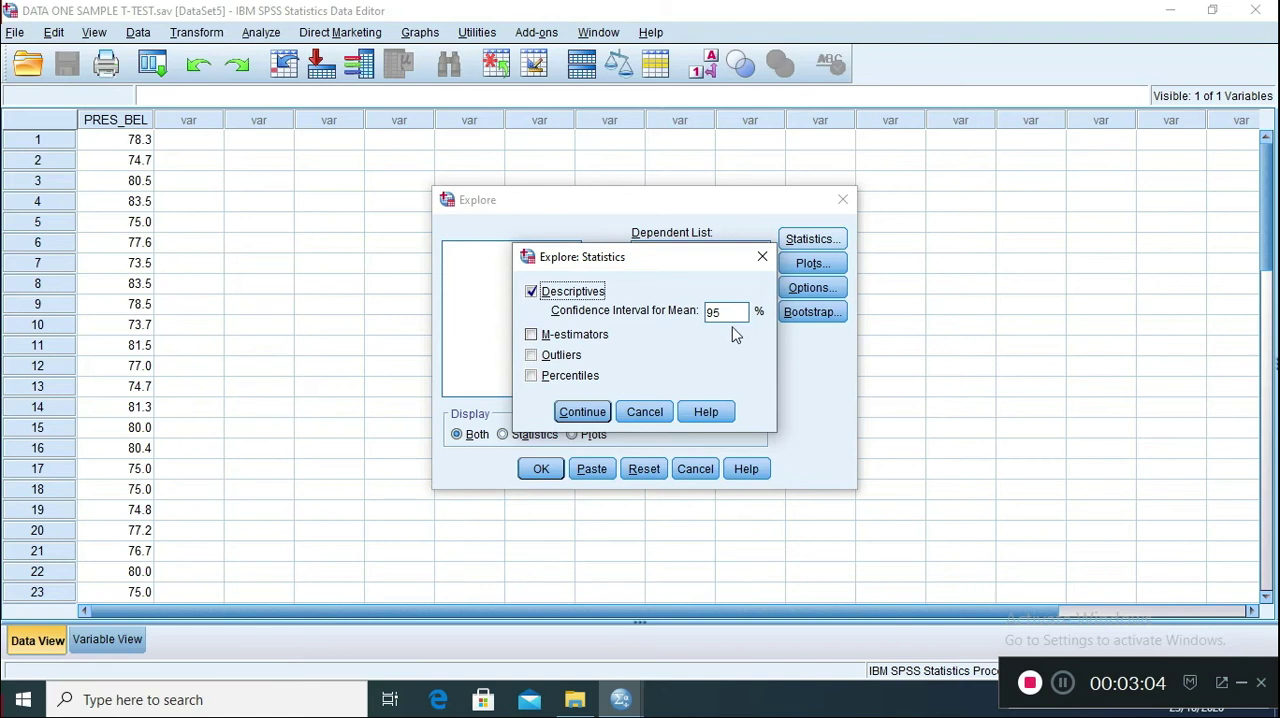
{"action": "left_click", "coordinate": [726, 313]}
{"action": "left_click", "coordinate": [596, 418]}
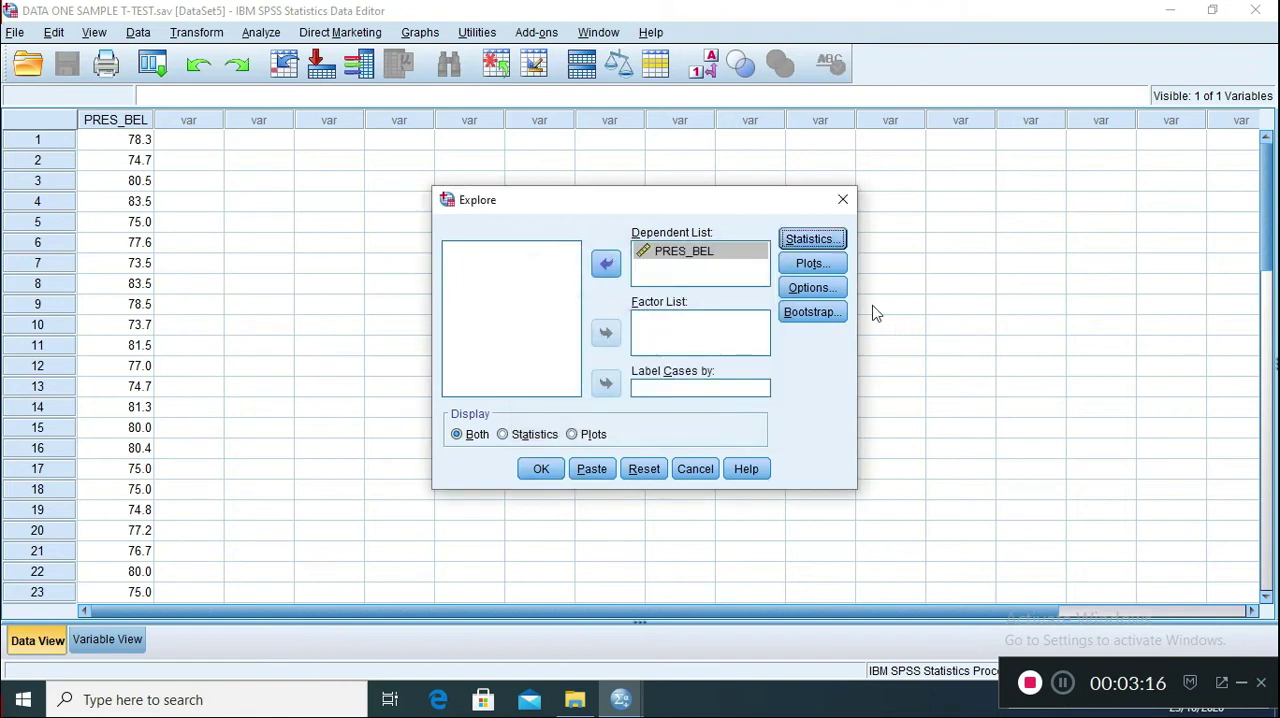
Turn off the stem-and-leaf plot, enable normality plots with tests, and run the Explore analysis
{"action": "left_click", "coordinate": [812, 268]}
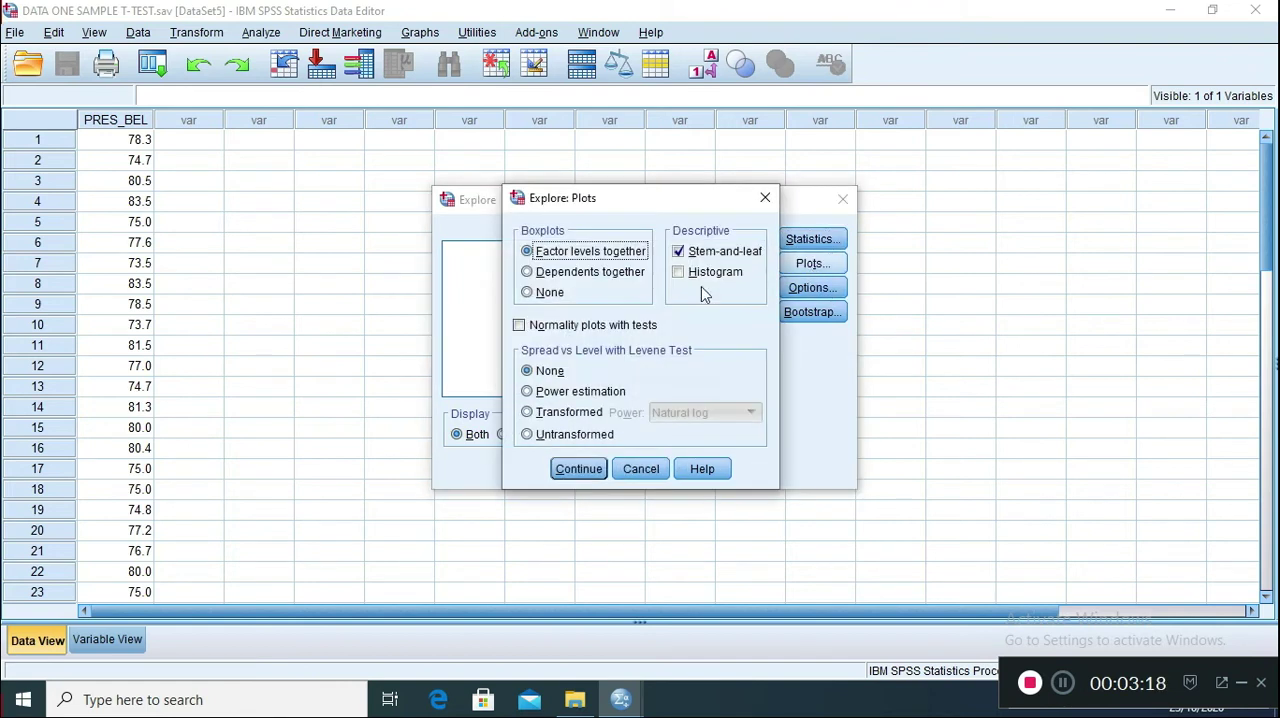
{"action": "left_click", "coordinate": [678, 252]}
{"action": "left_click", "coordinate": [572, 327]}
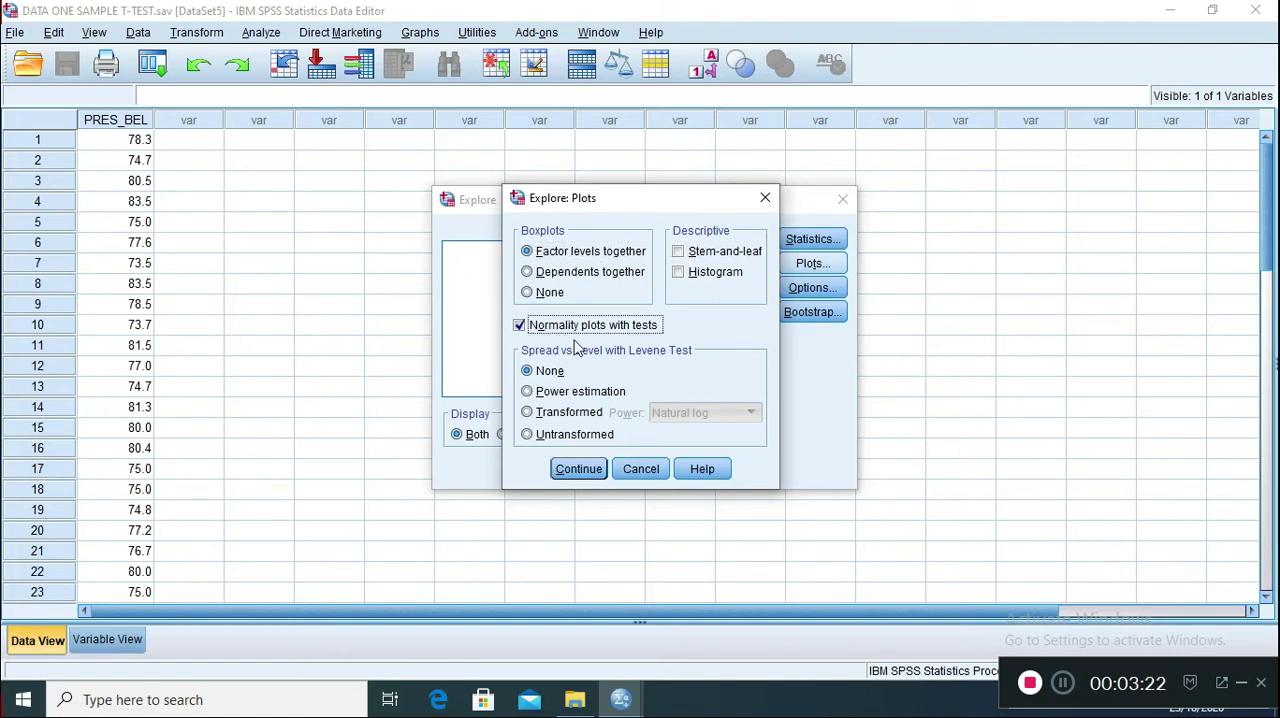
{"action": "left_click", "coordinate": [580, 470]}
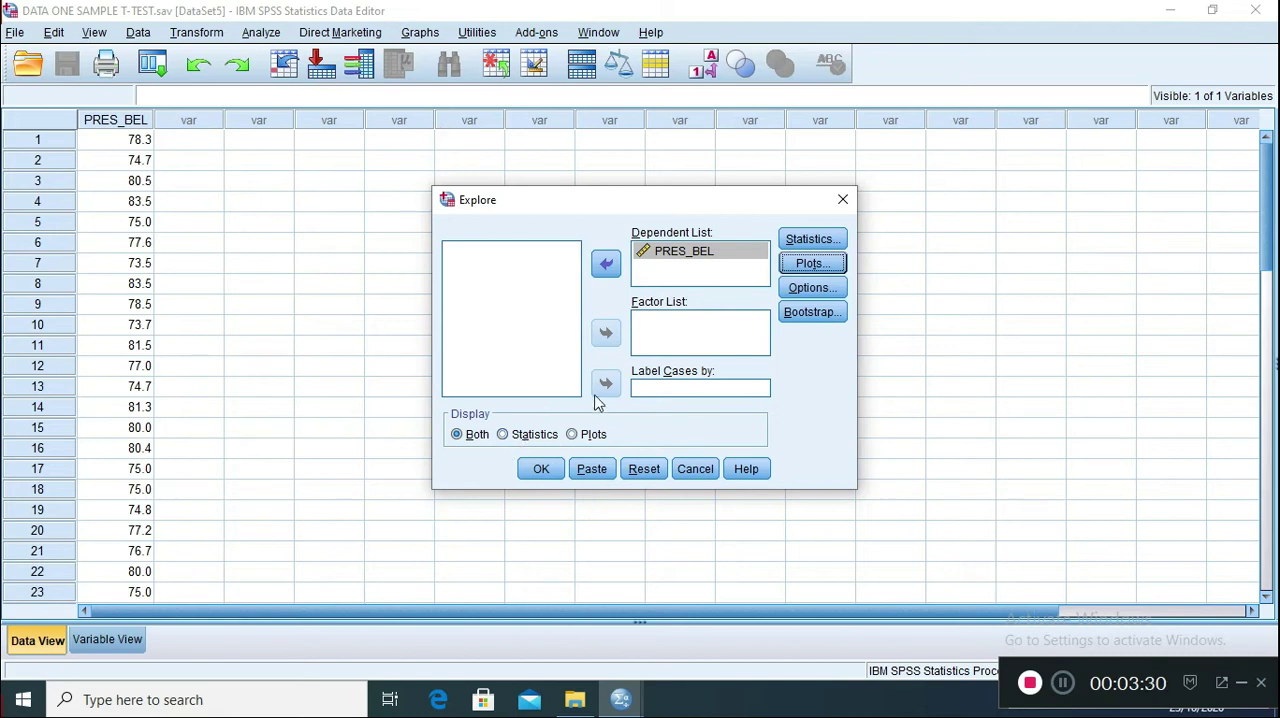
{"action": "left_click", "coordinate": [541, 469]}
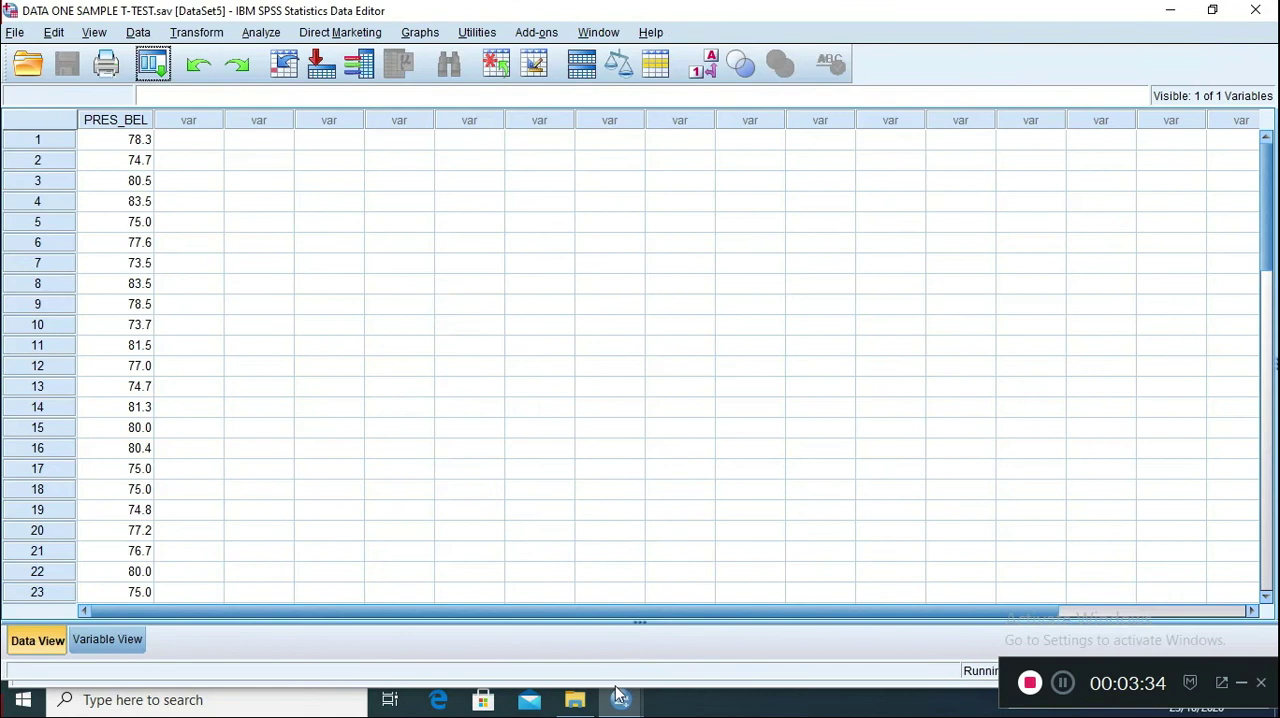
Examine the Explore output for PRES_BEL: Case Processing Summary, Descriptives and Tests of Normality, including the Kolmogorov-Smirnov and Shapiro-Wilk significance
{"action": "mouse_move", "coordinate": [617, 684]}
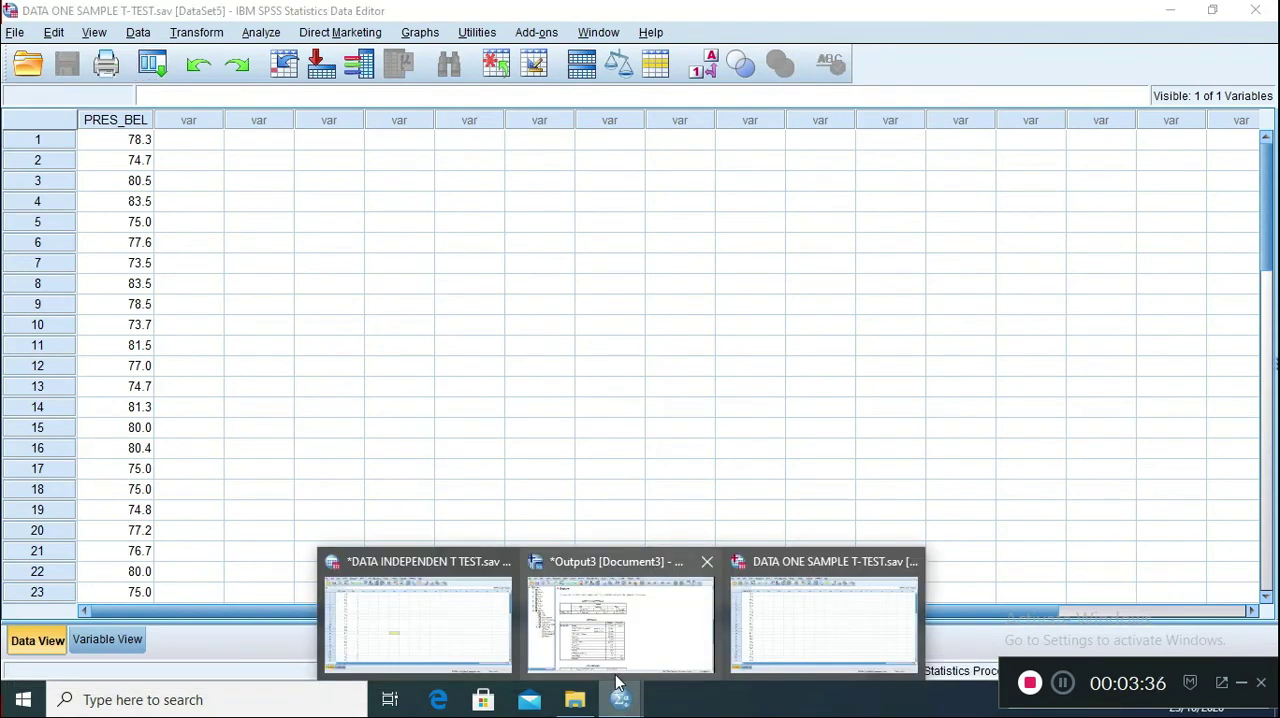
{"action": "left_click", "coordinate": [614, 630]}
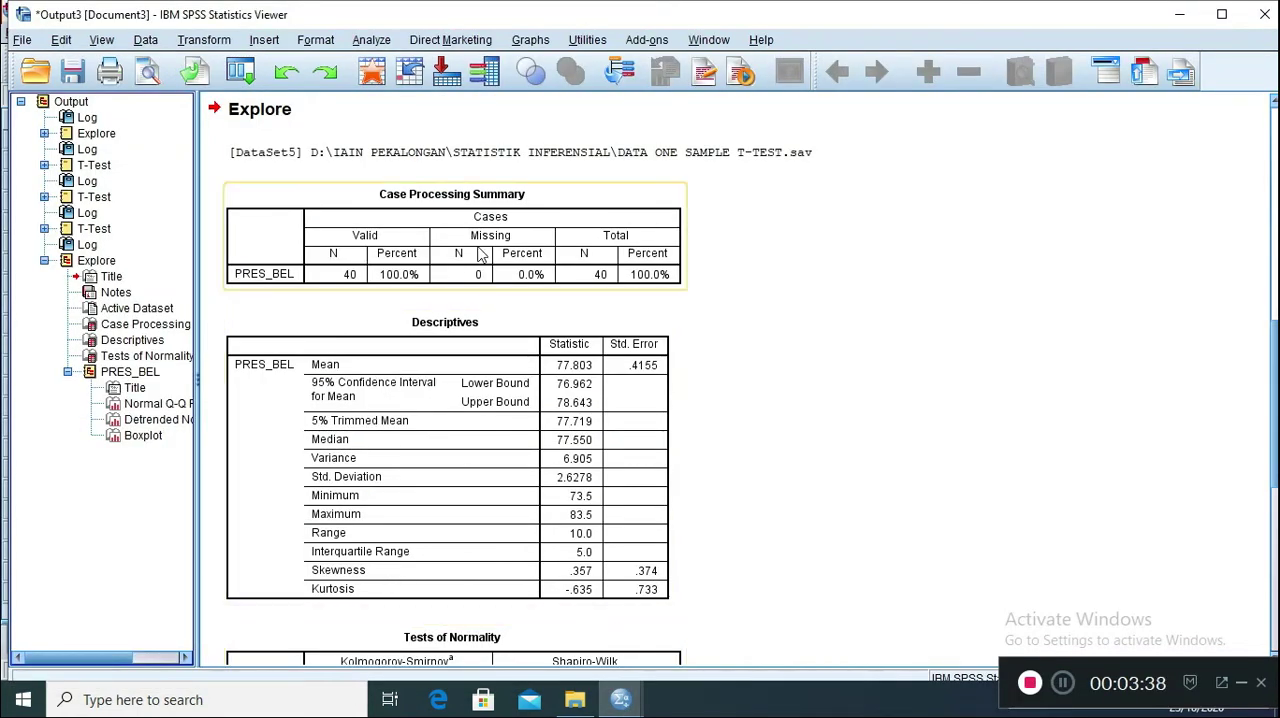
{"action": "scroll", "coordinate": [470, 270], "scroll_direction": "down", "scroll_amount": 3}
{"action": "scroll", "coordinate": [450, 295], "scroll_direction": "up", "scroll_amount": 3}
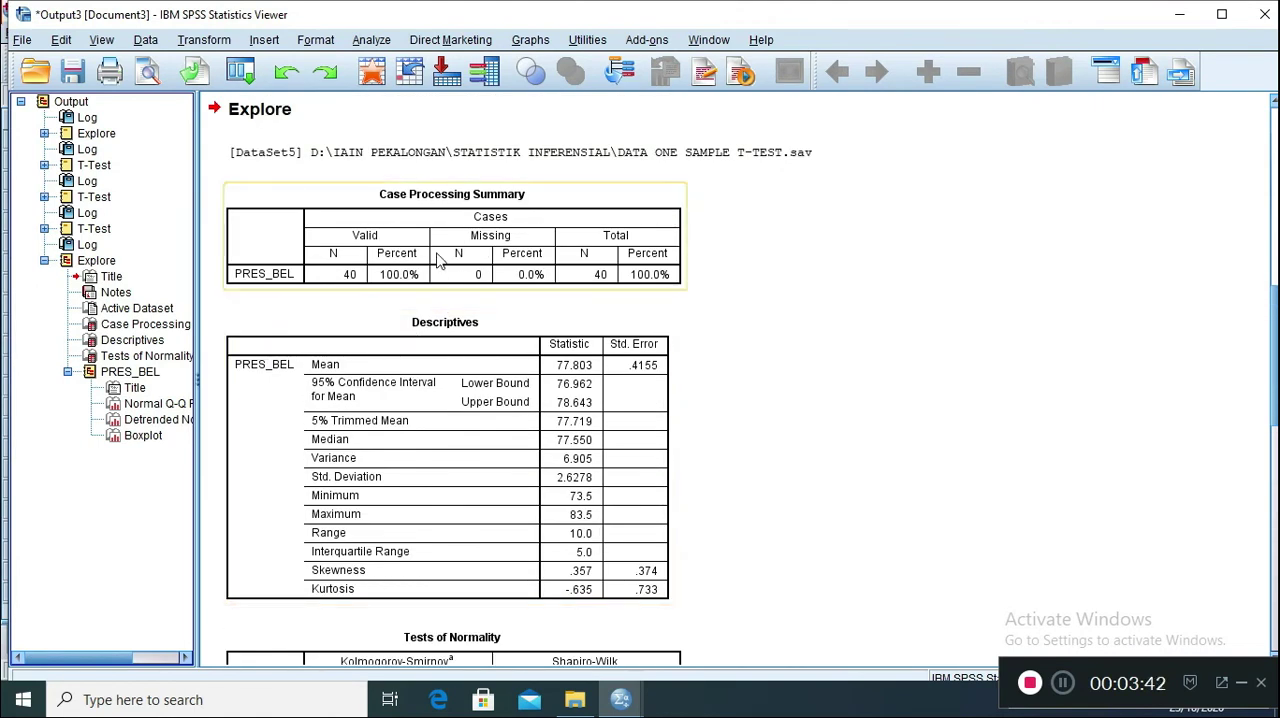
{"action": "left_click", "coordinate": [437, 258]}
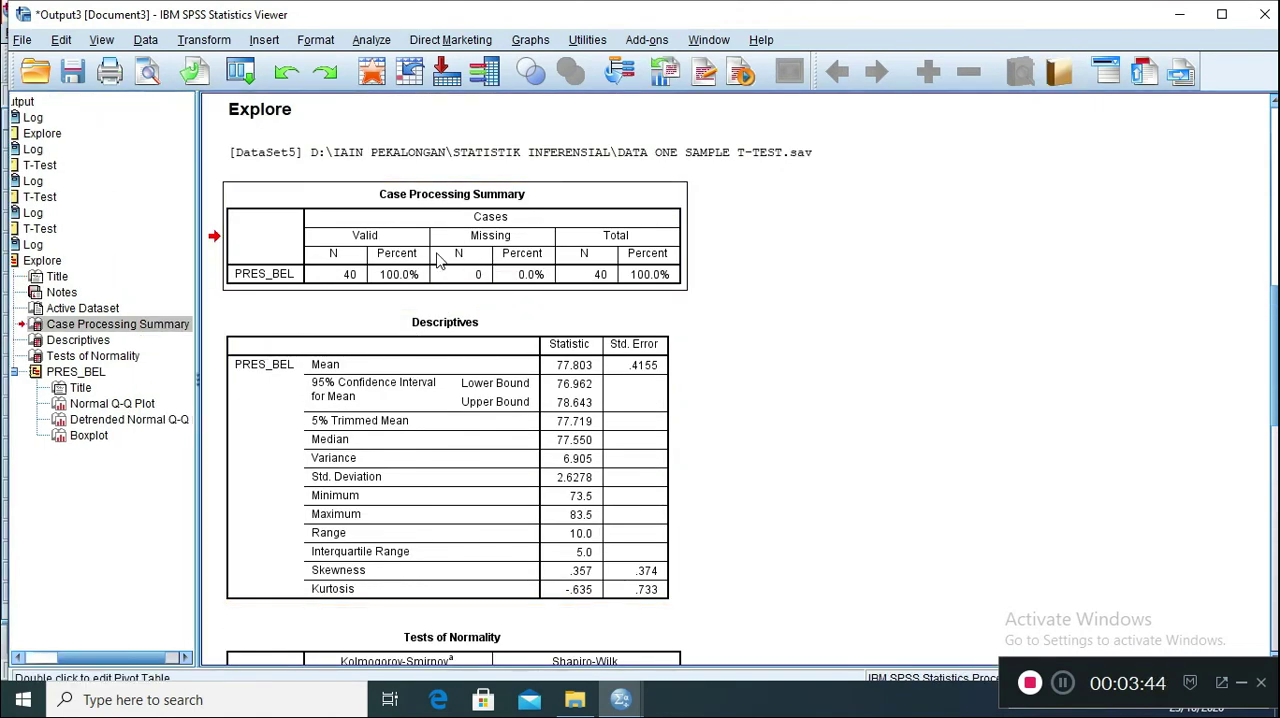
{"action": "left_click", "coordinate": [430, 346]}
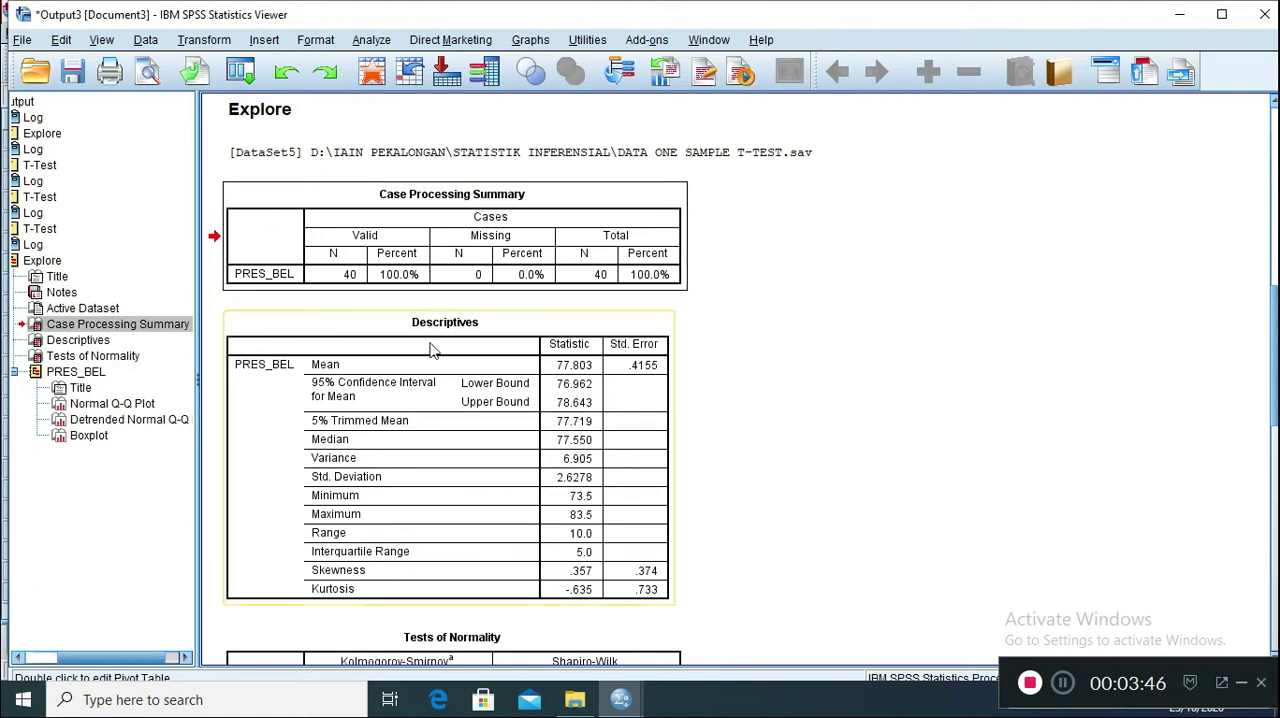
{"action": "scroll", "coordinate": [430, 385], "scroll_direction": "down", "scroll_amount": 3}
{"action": "left_click", "coordinate": [428, 390]}
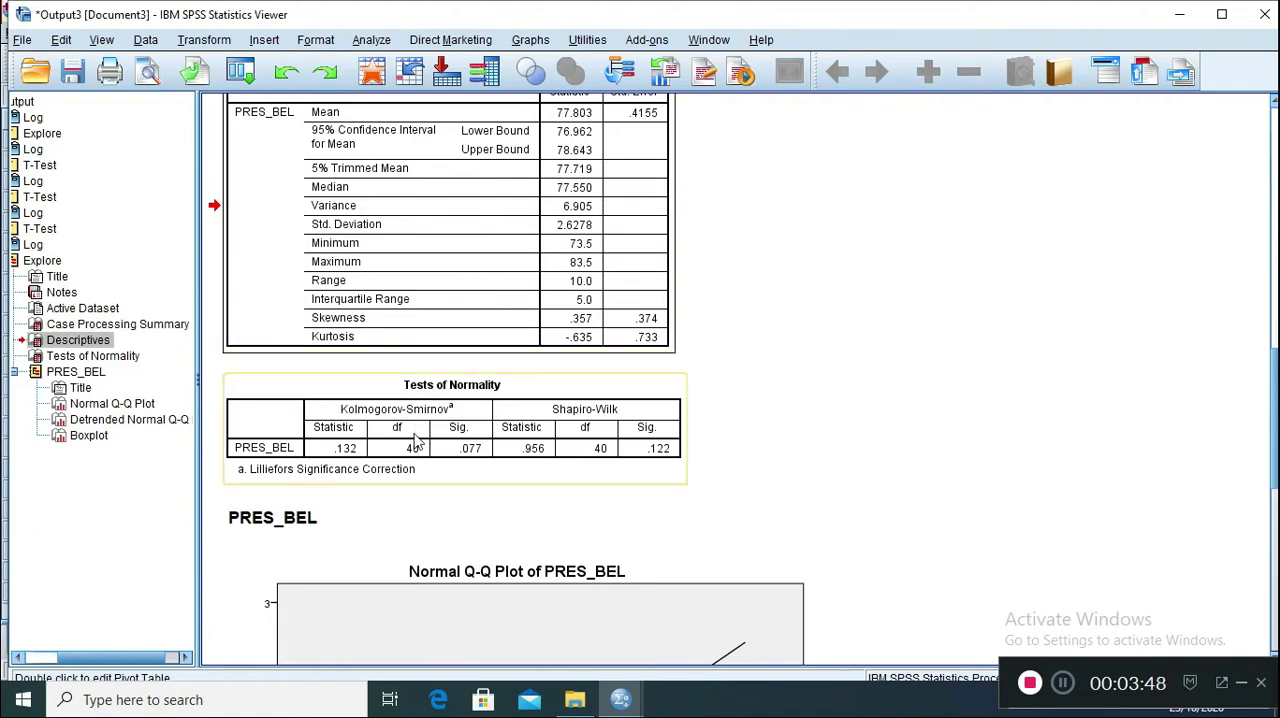
{"action": "left_click", "coordinate": [475, 445]}
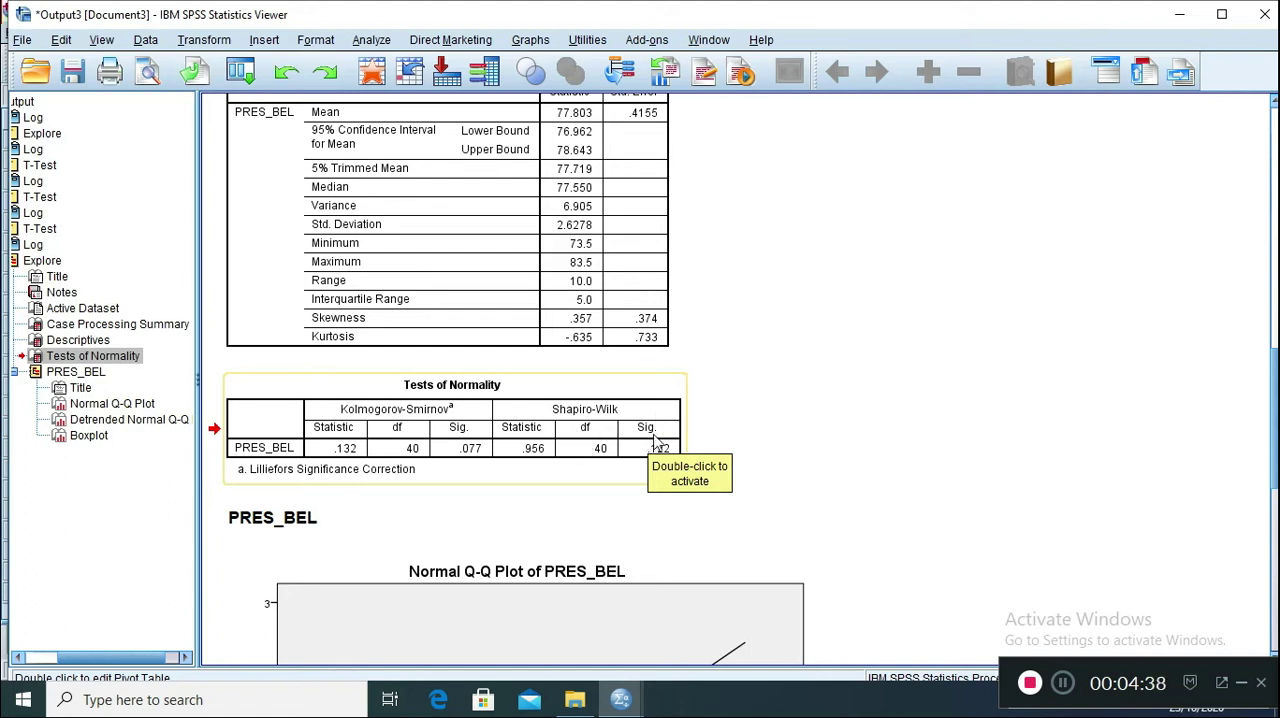
{"action": "left_click", "coordinate": [632, 372]}
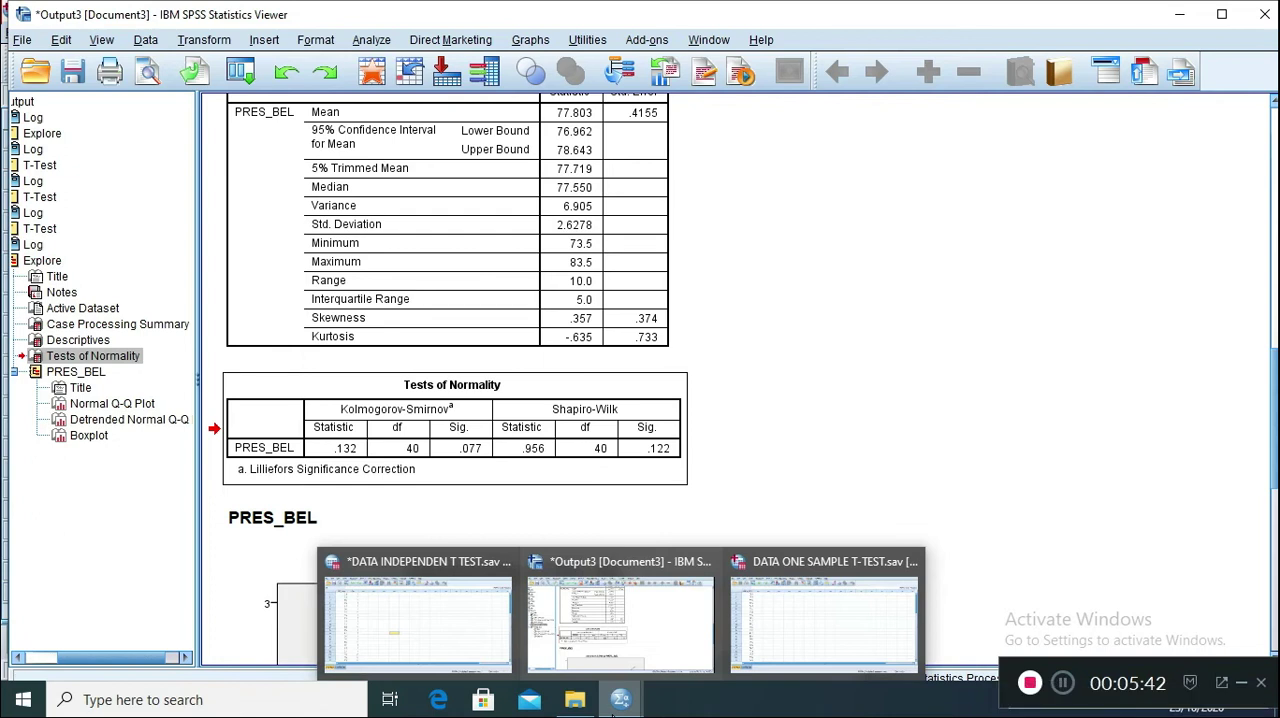
Return to the DATA ONE SAMPLE T-TEST dataset and start a One-Sample T Test with PRES_BEL as the test variable
{"action": "left_click", "coordinate": [612, 705]}
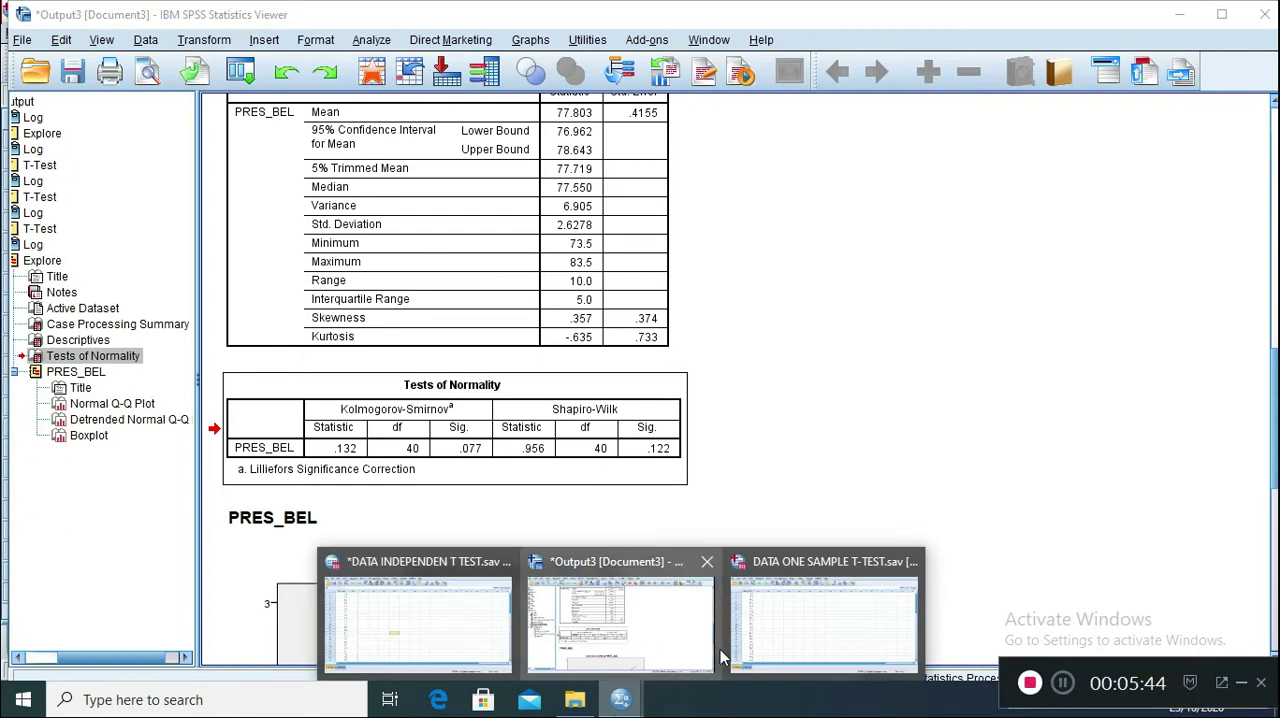
{"action": "left_click", "coordinate": [795, 638]}
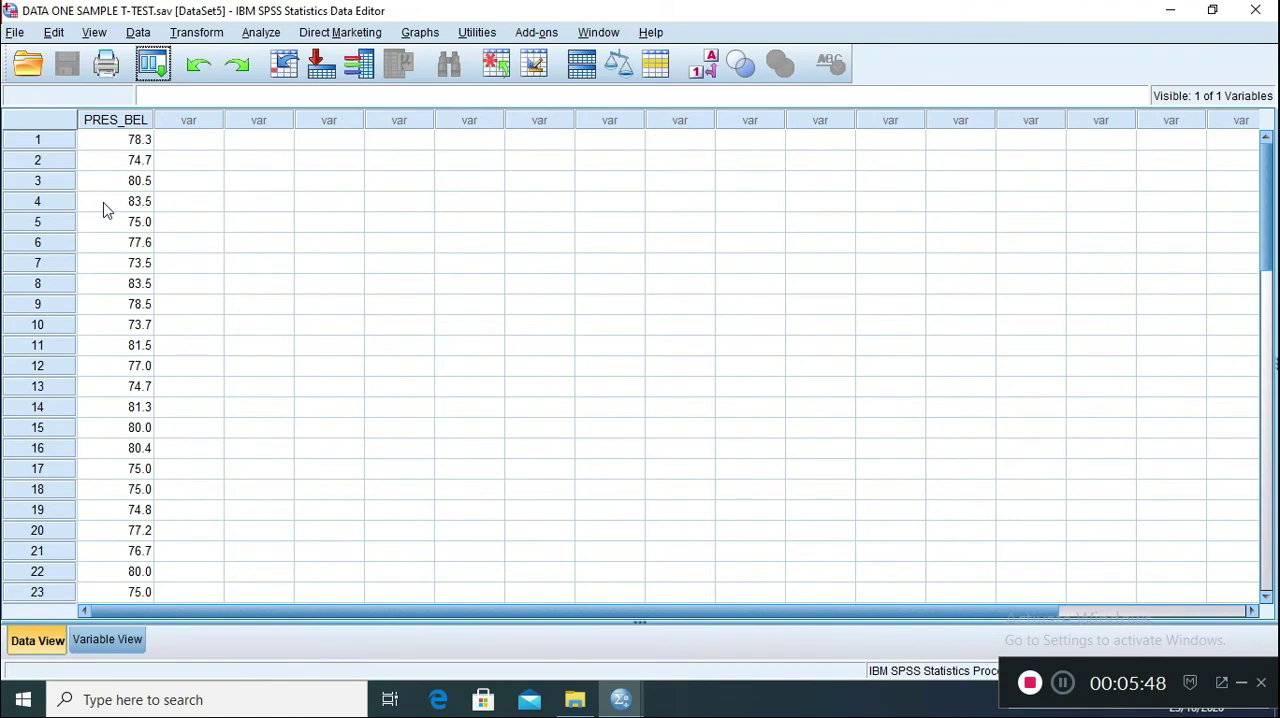
{"action": "left_click", "coordinate": [258, 35]}
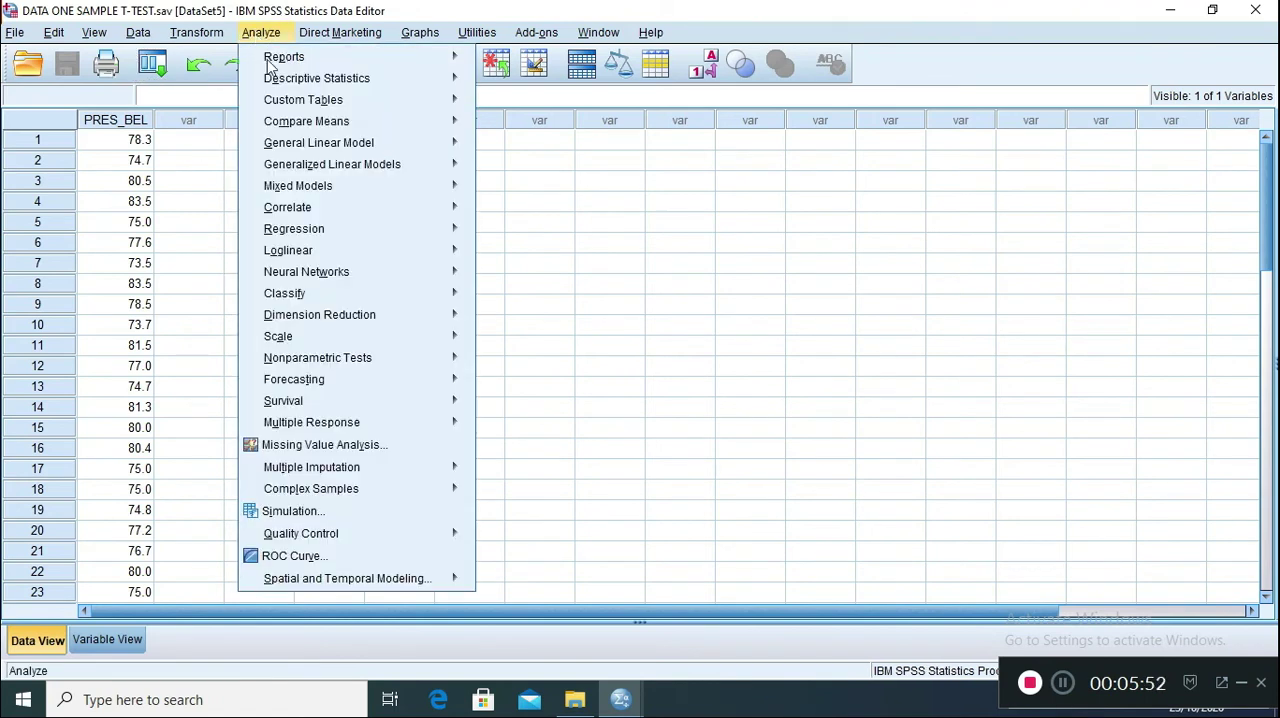
{"action": "mouse_move", "coordinate": [315, 124]}
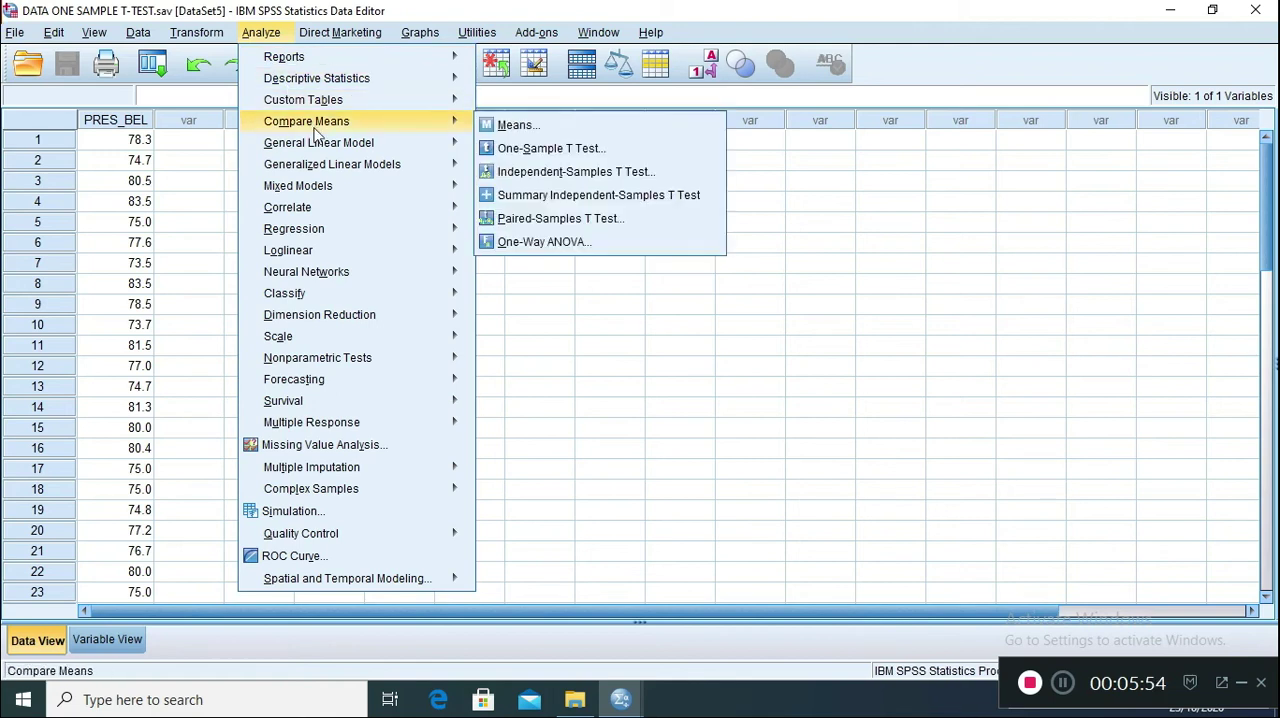
{"action": "left_click", "coordinate": [515, 150]}
{"action": "left_click", "coordinate": [677, 284]}
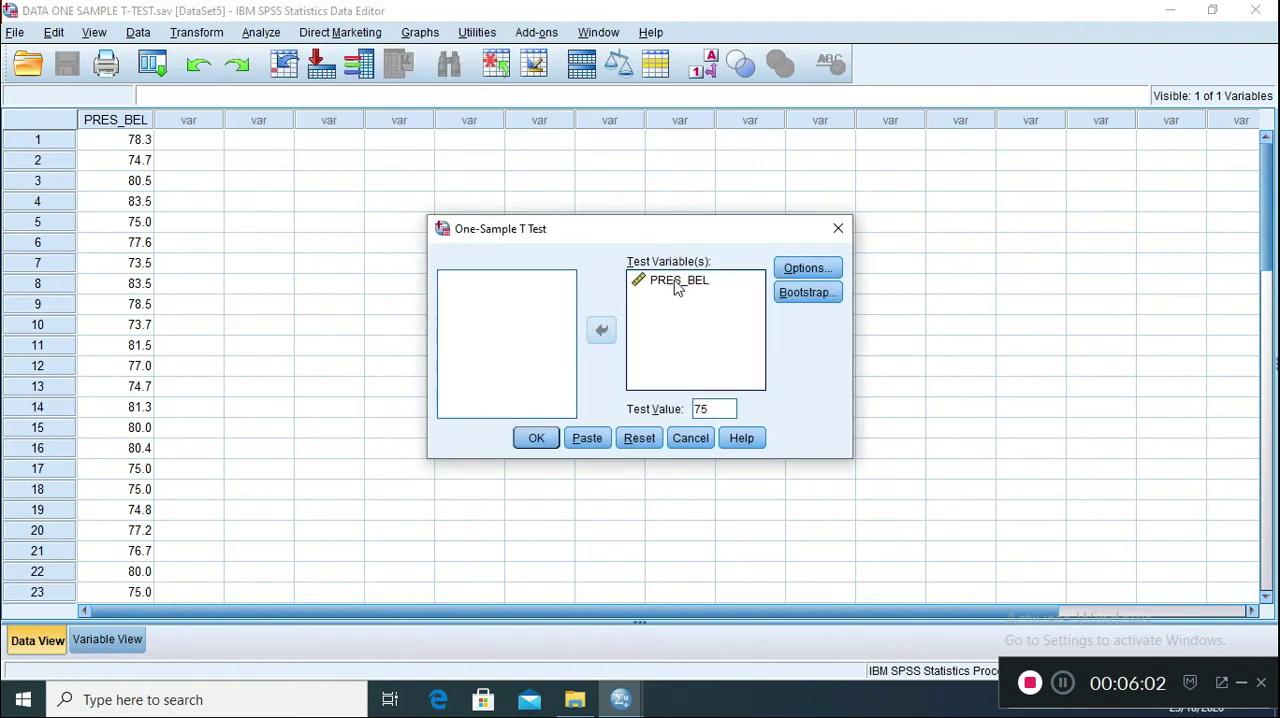
{"action": "left_click", "coordinate": [601, 332]}
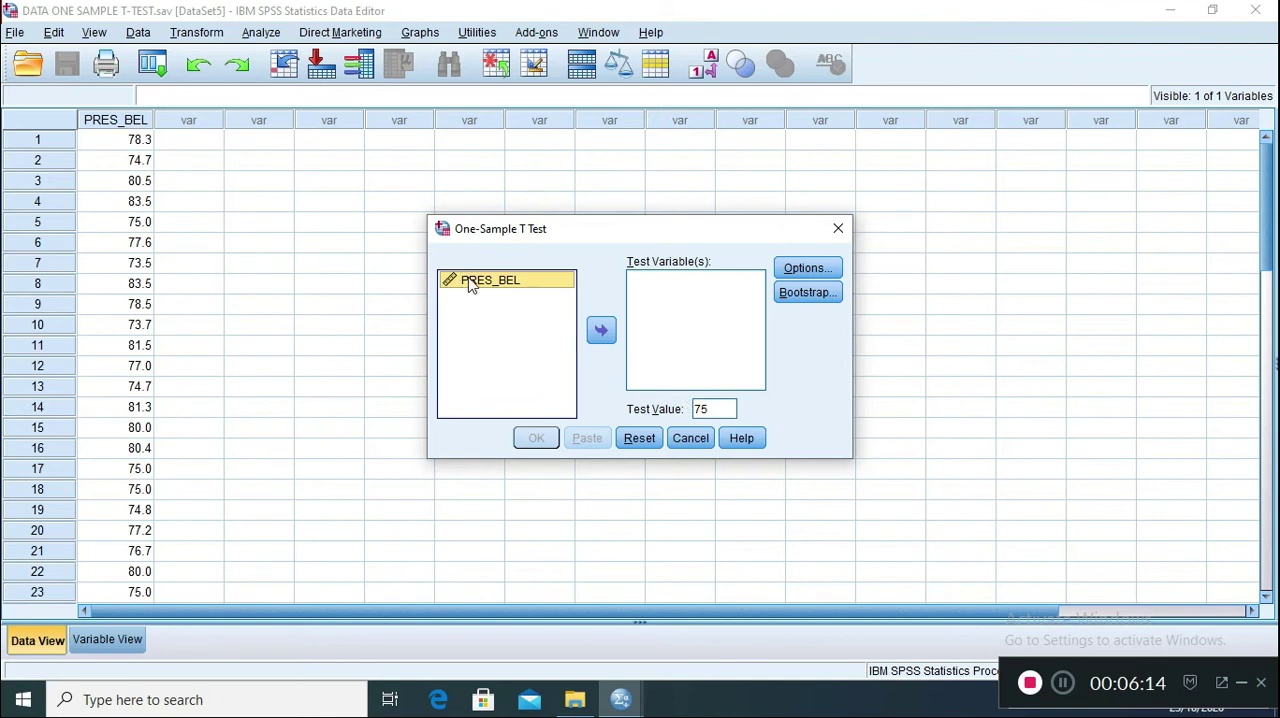
{"action": "left_click", "coordinate": [599, 340]}
Set the test value of the One-Sample T Test to 75
{"action": "double_click", "coordinate": [725, 410]}
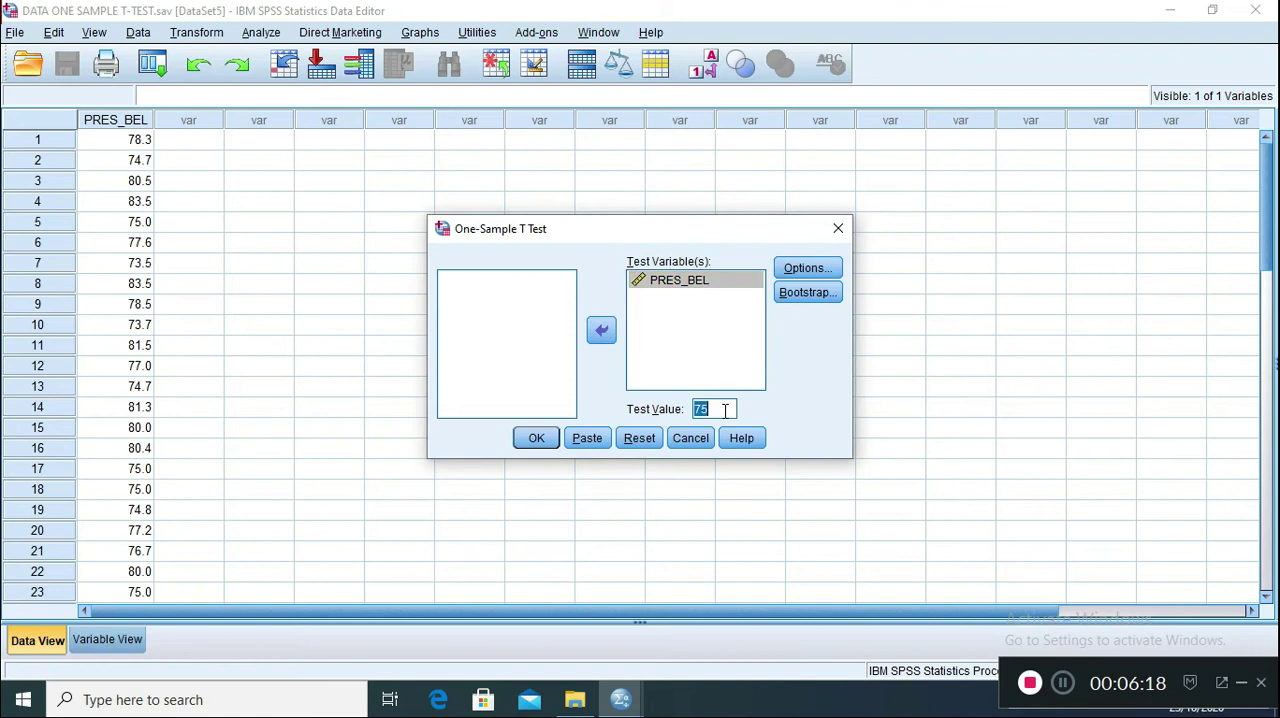
{"action": "key", "text": "BackSpace"}
{"action": "type", "text": "0"}
{"action": "key", "text": "BackSpace"}
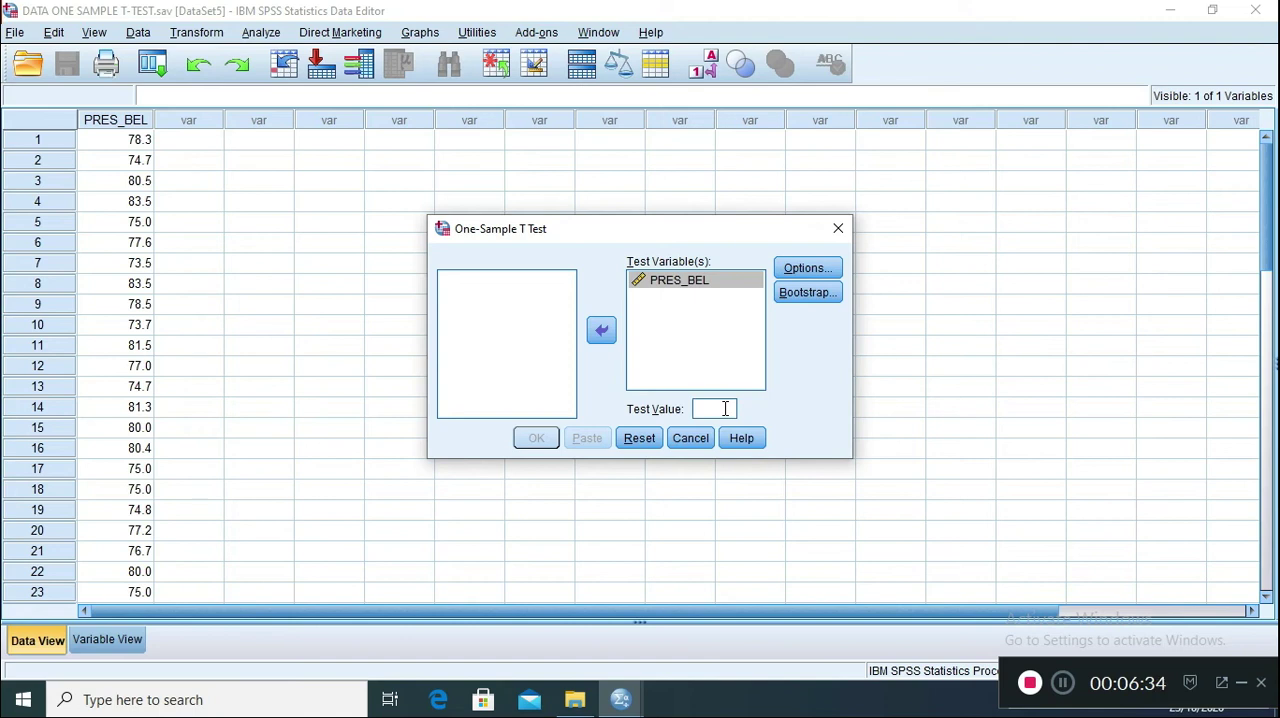
{"action": "type", "text": "75"}
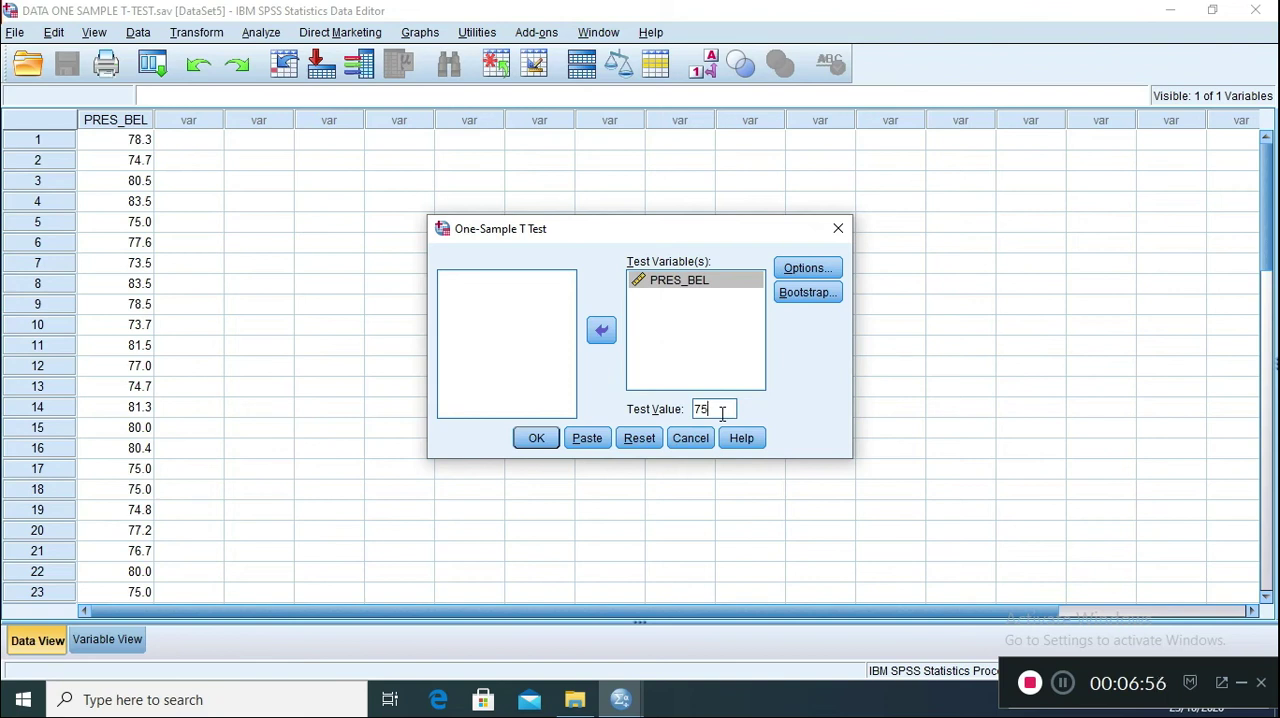
Accept the 95% confidence interval with cases excluded analysis by analysis, and run the One-Sample T Test
{"action": "left_click", "coordinate": [805, 268]}
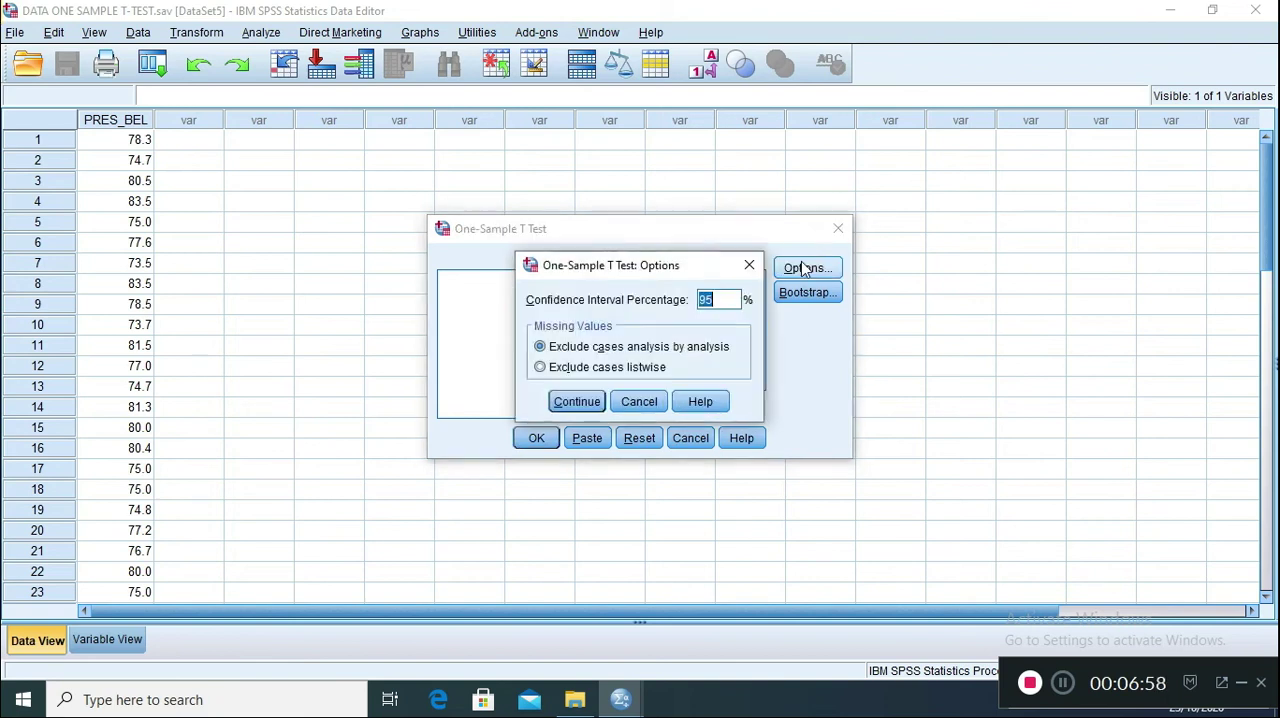
{"action": "left_click", "coordinate": [568, 404]}
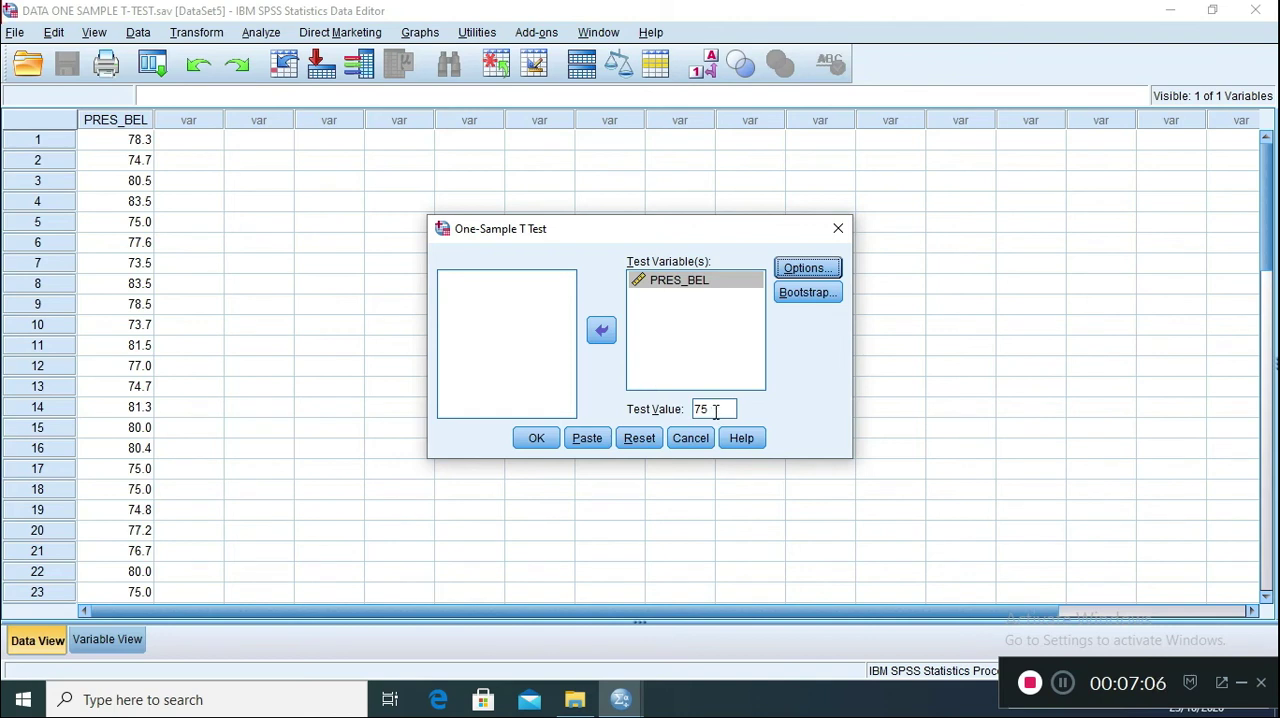
{"action": "left_click", "coordinate": [540, 438]}
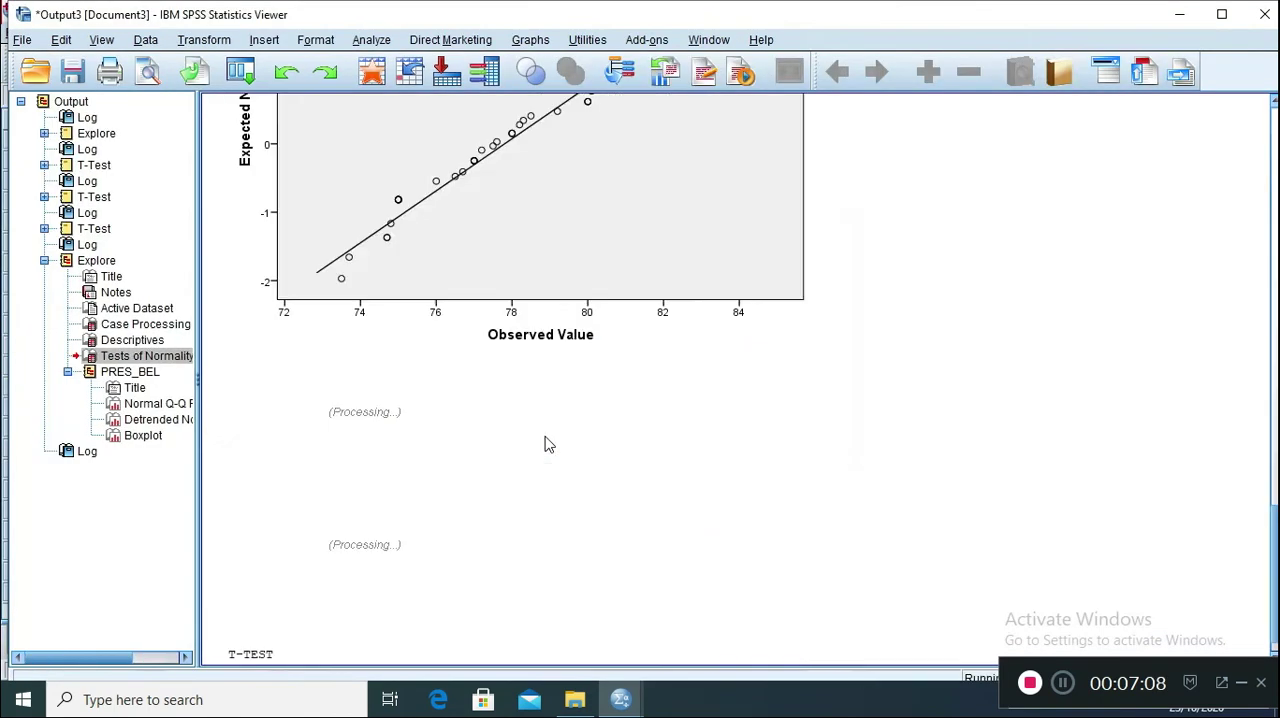
Examine the One-Sample Statistics and One-Sample Test tables and return to the DATA ONE SAMPLE T-TEST dataset
{"action": "scroll", "coordinate": [563, 420], "scroll_direction": "down", "scroll_amount": 5}
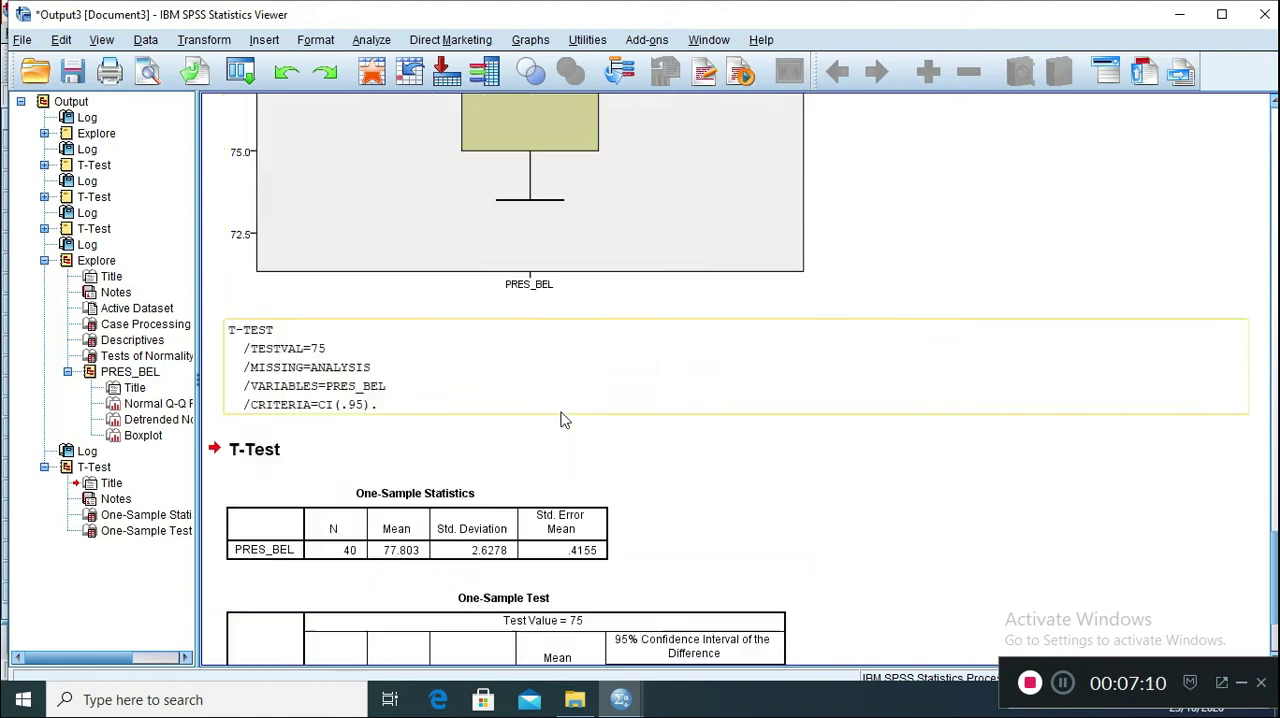
{"action": "left_click", "coordinate": [522, 455]}
{"action": "left_click", "coordinate": [544, 566]}
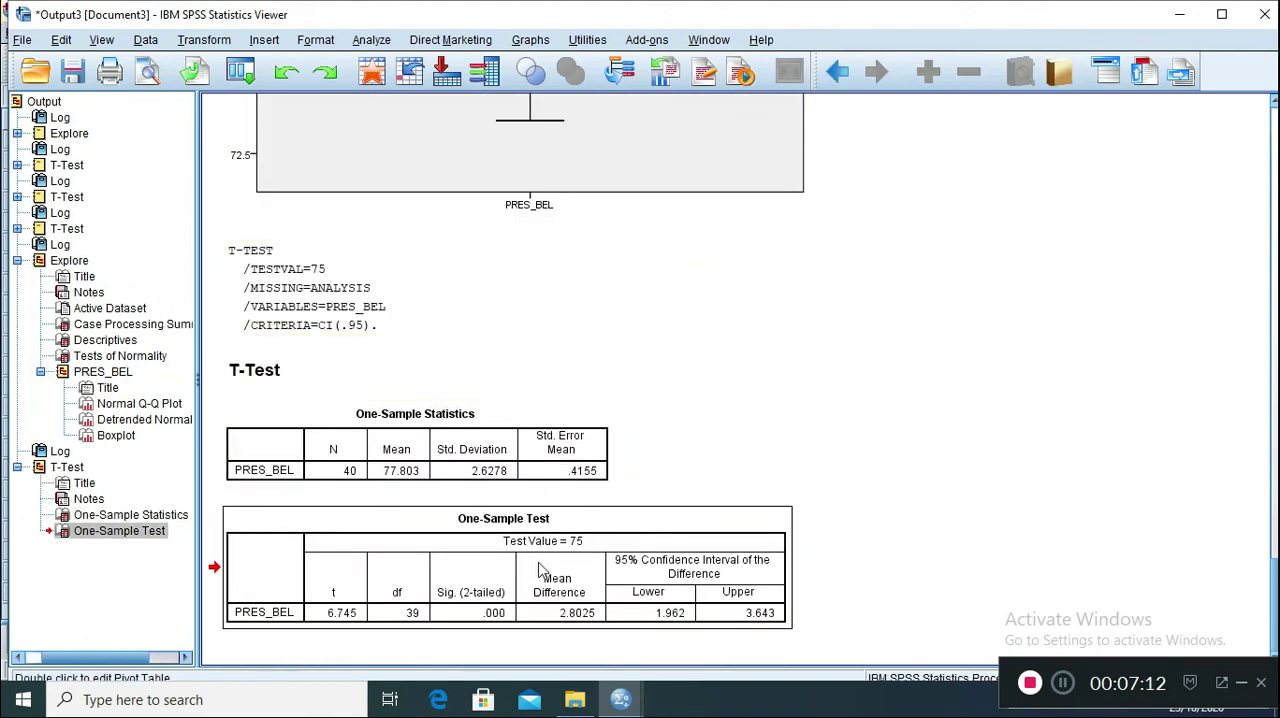
{"action": "left_click", "coordinate": [453, 452]}
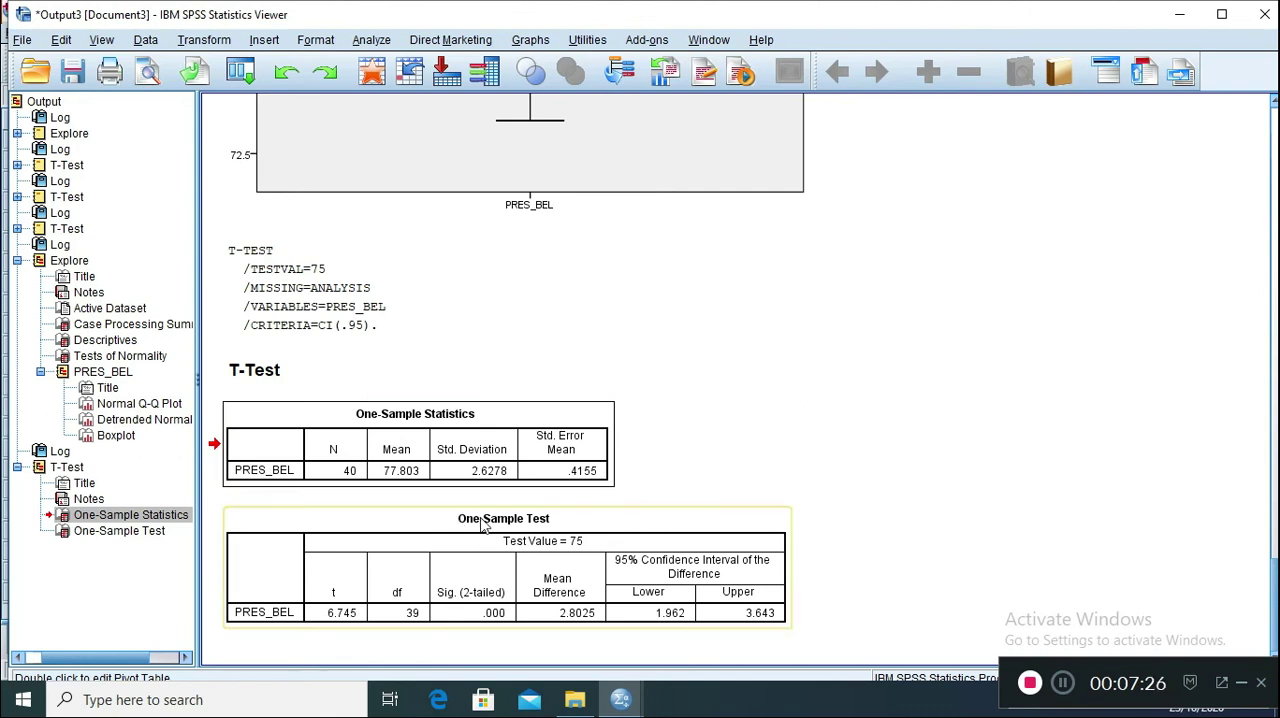
{"action": "left_click", "coordinate": [500, 572]}
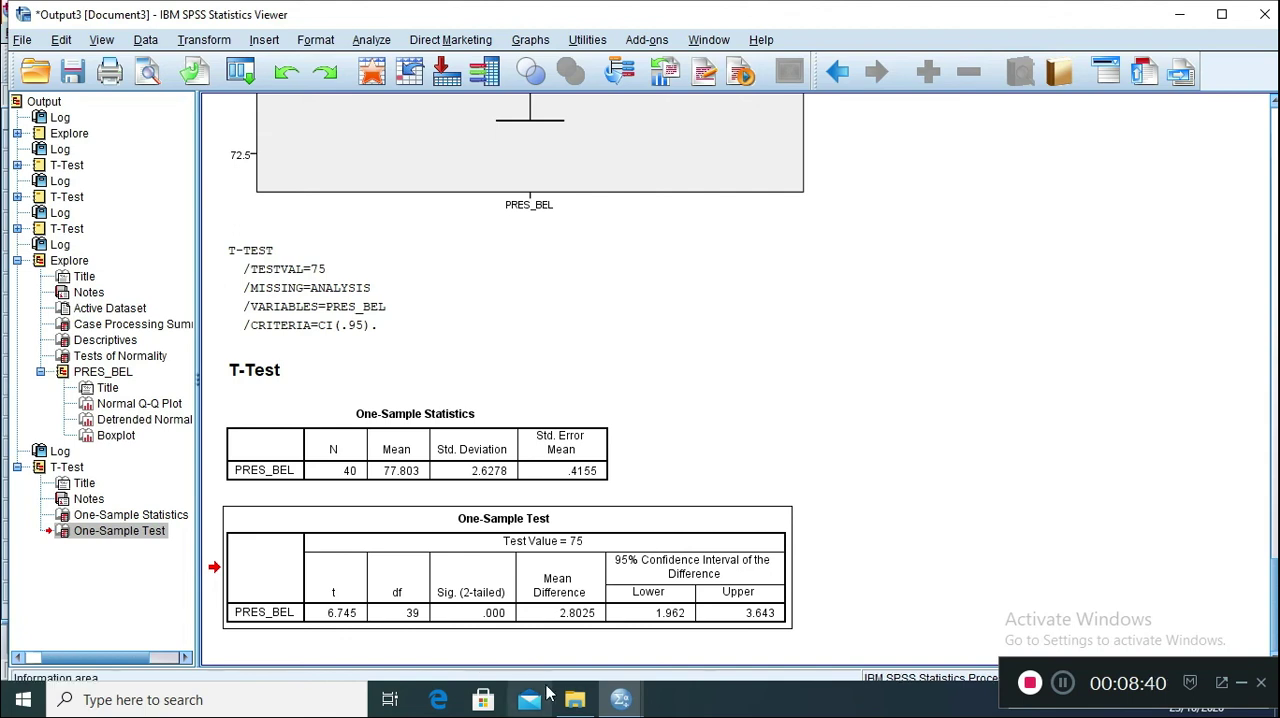
{"action": "mouse_move", "coordinate": [620, 703]}
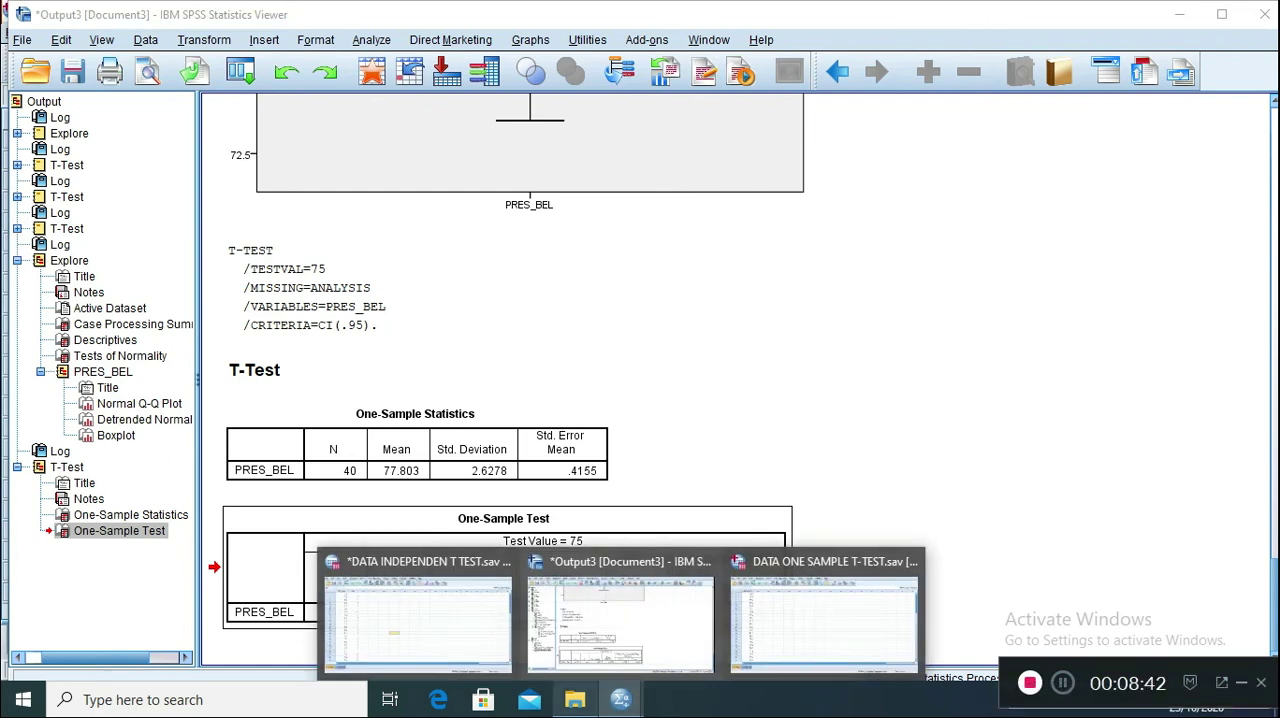
{"action": "left_click", "coordinate": [804, 636]}
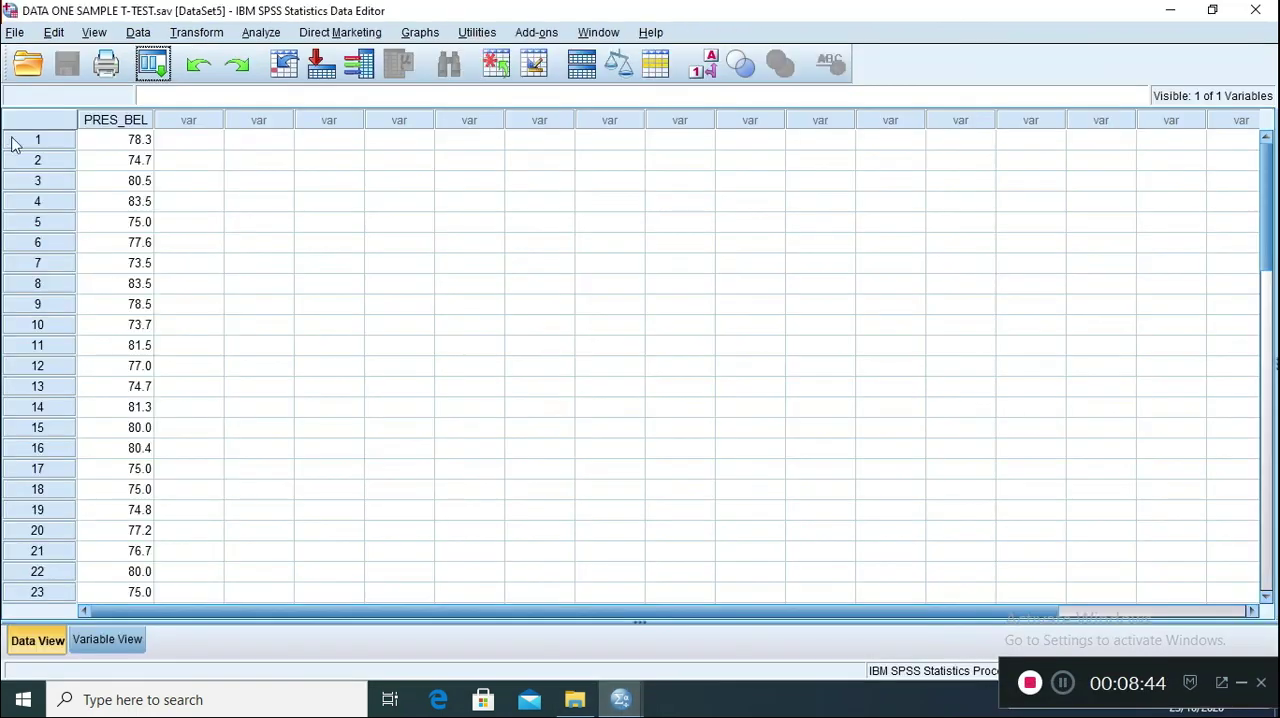